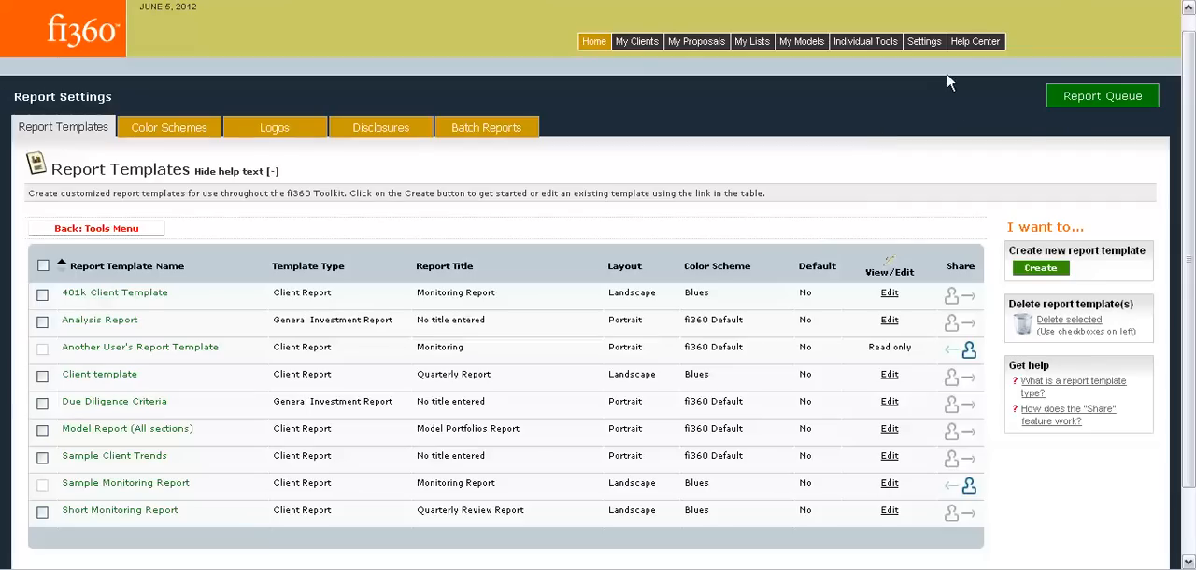
Open the report templates in the report settings and start creating a new report template.
{"action": "left_click", "coordinate": [924, 43]}
{"action": "mouse_move", "coordinate": [929, 84]}
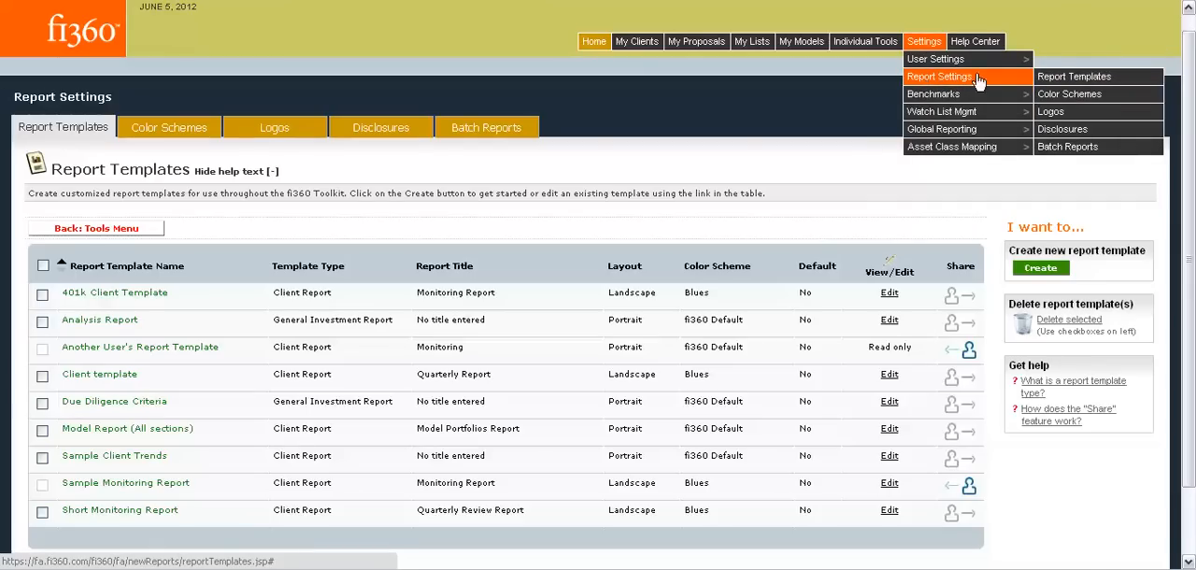
{"action": "left_click", "coordinate": [1059, 84]}
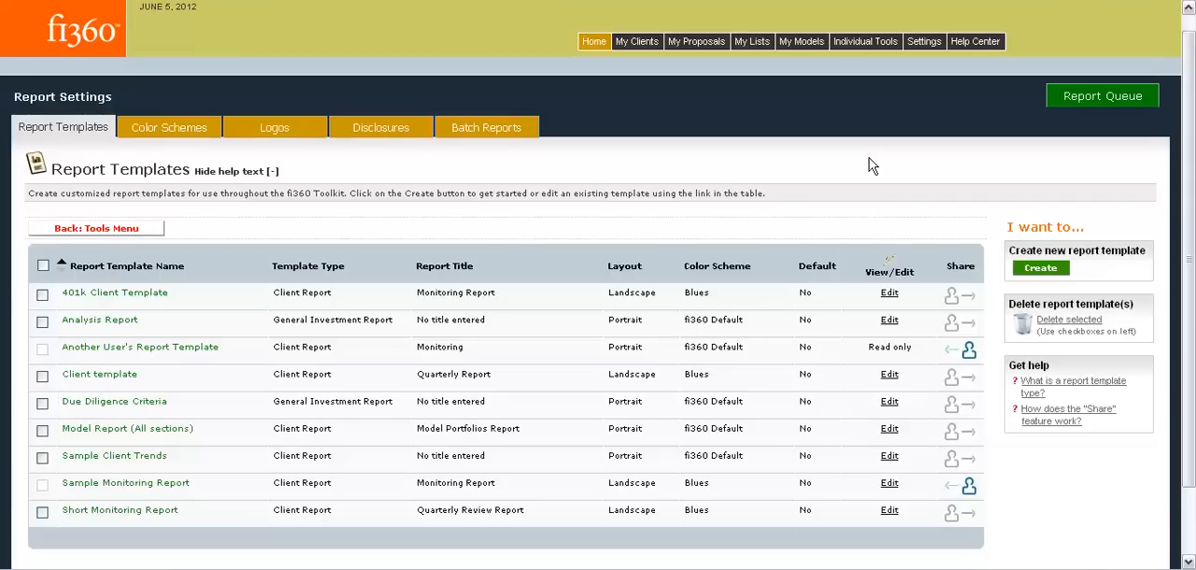
{"action": "left_click", "coordinate": [1048, 274]}
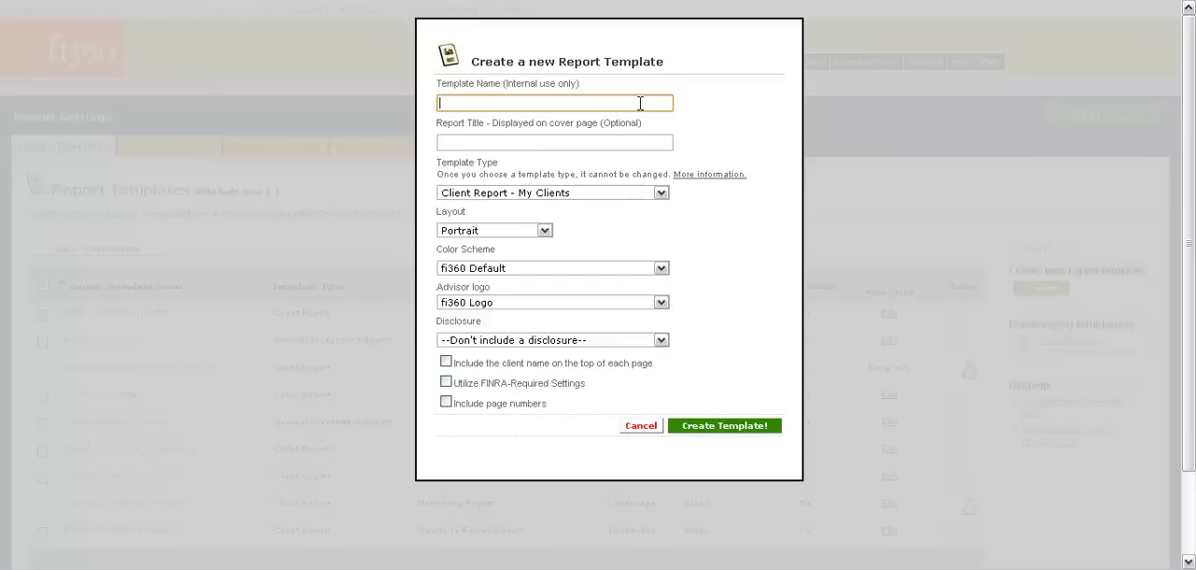
Name the new template Quarterly Monitoring Report and give it the report title Quarterly Report.
{"action": "type", "text": "Quarterly"}
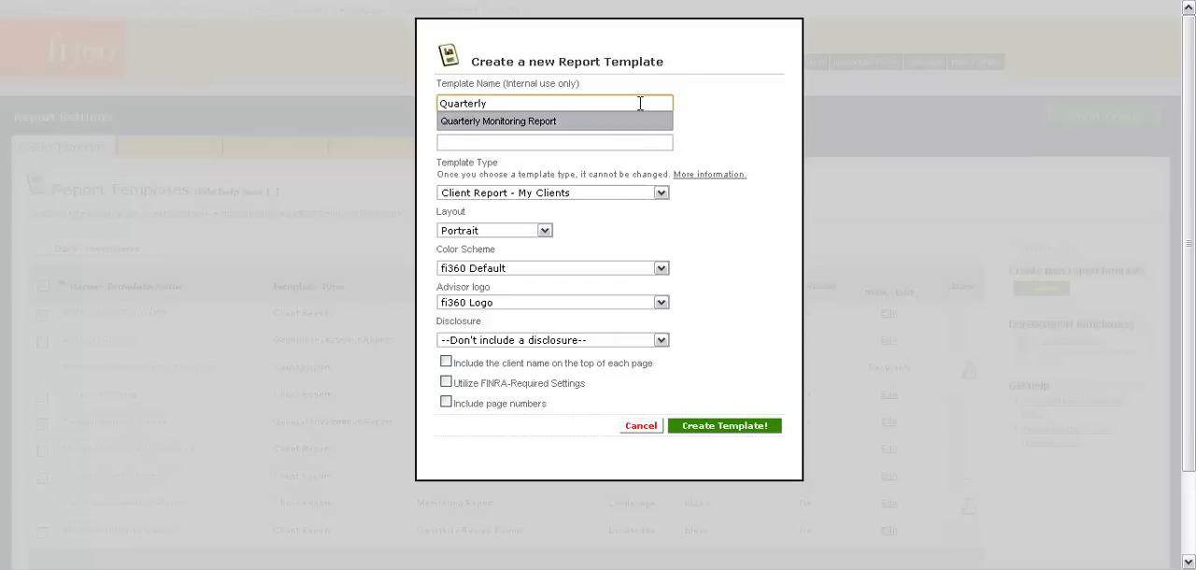
{"action": "left_click", "coordinate": [633, 121]}
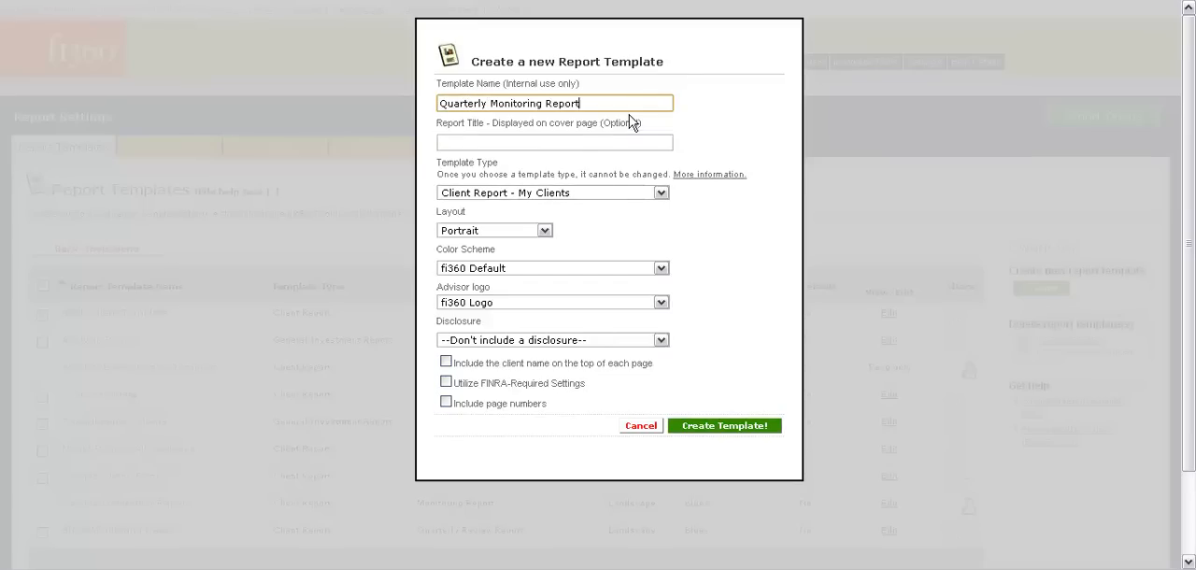
{"action": "left_click", "coordinate": [576, 145]}
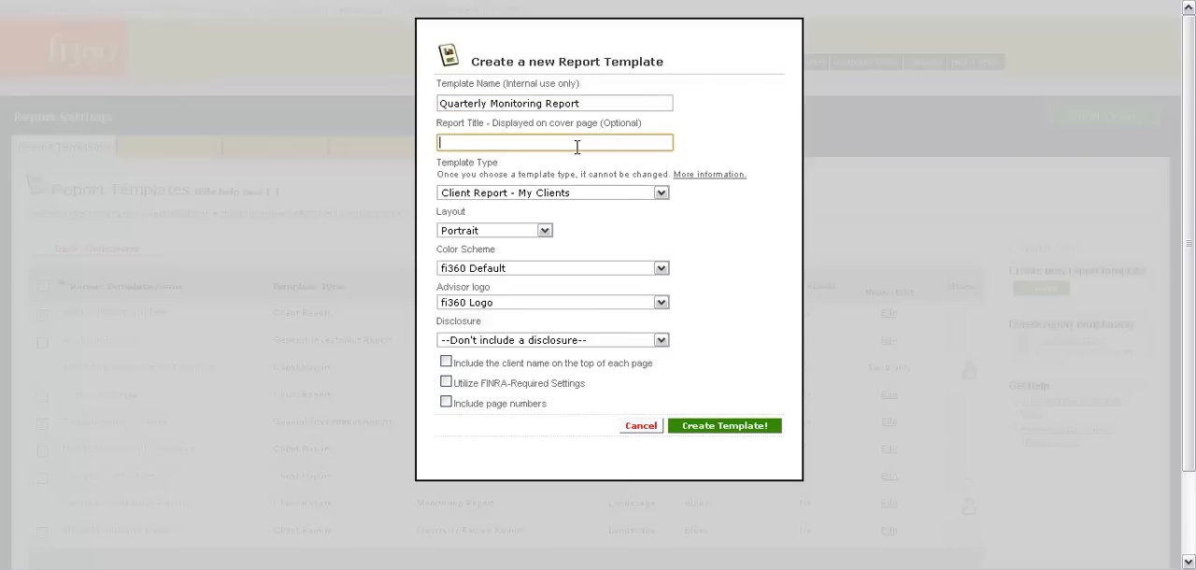
{"action": "type", "text": "Qu"}
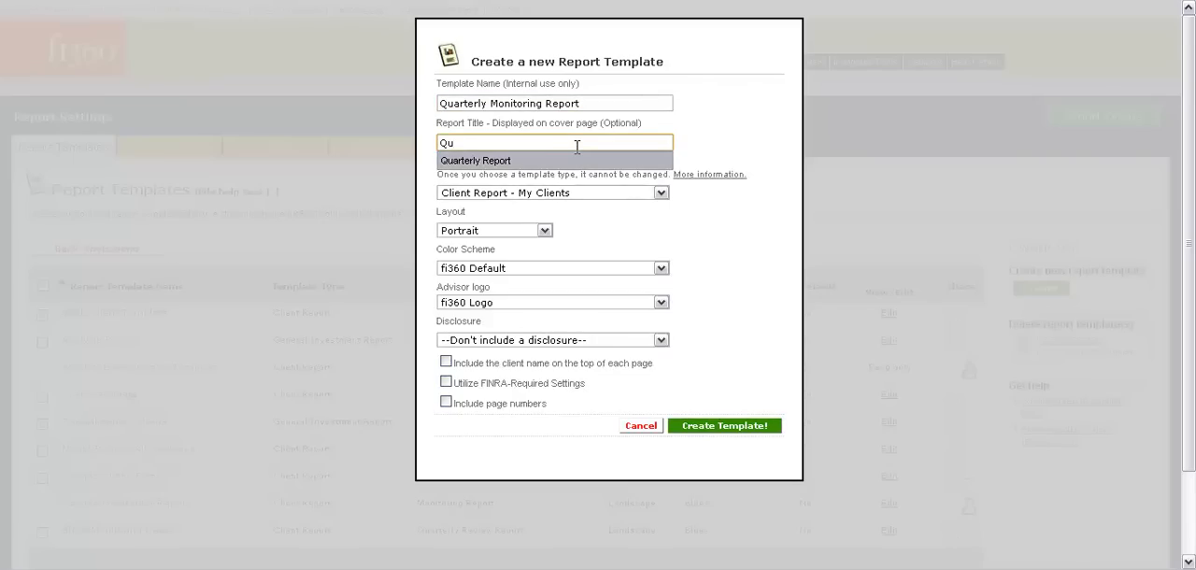
{"action": "left_click", "coordinate": [583, 160]}
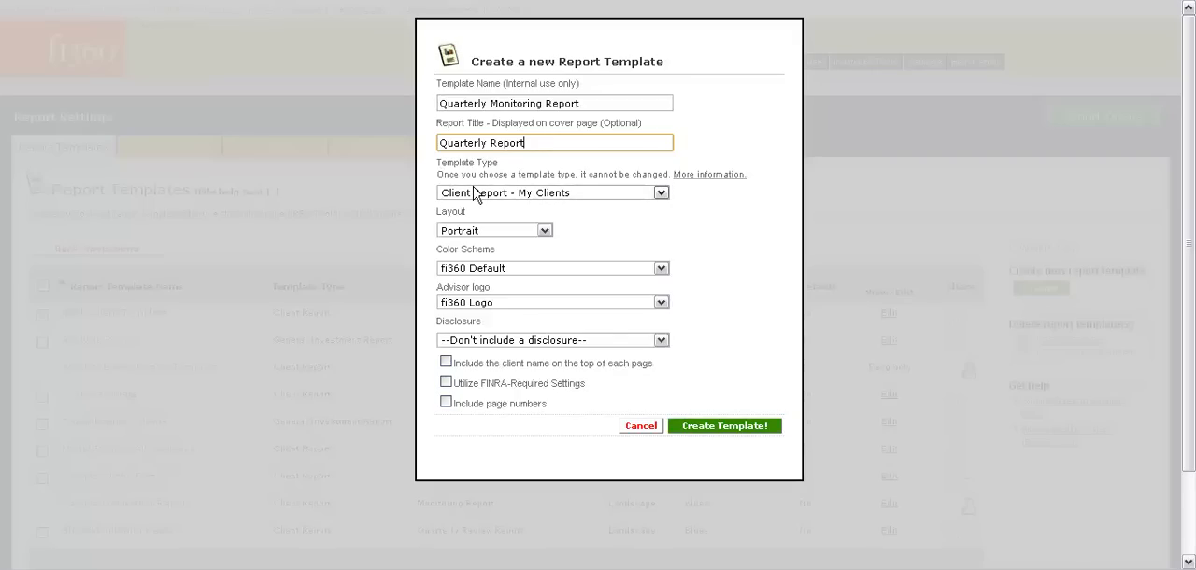
Set the template type to Client Report - My Clients and the layout to Landscape.
{"action": "left_click", "coordinate": [637, 193]}
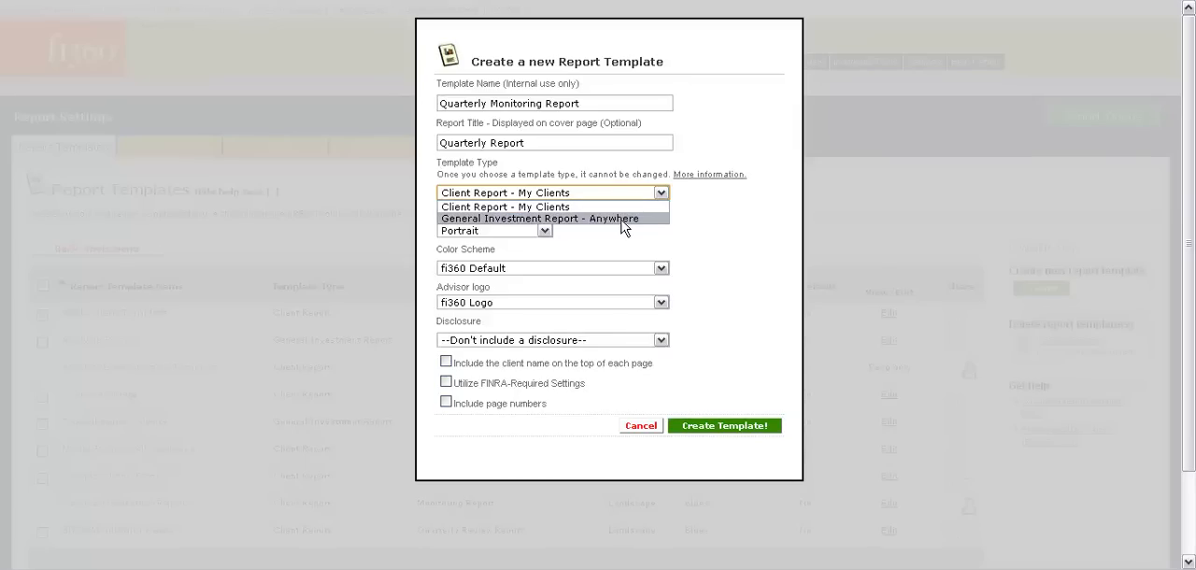
{"action": "left_click", "coordinate": [619, 206]}
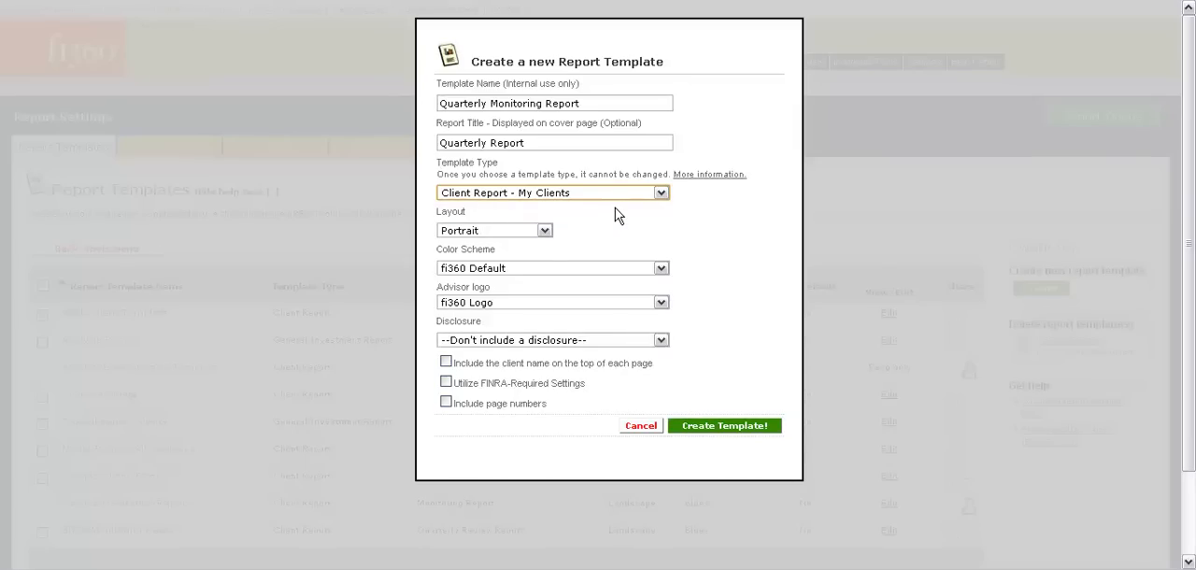
{"action": "left_click", "coordinate": [531, 233]}
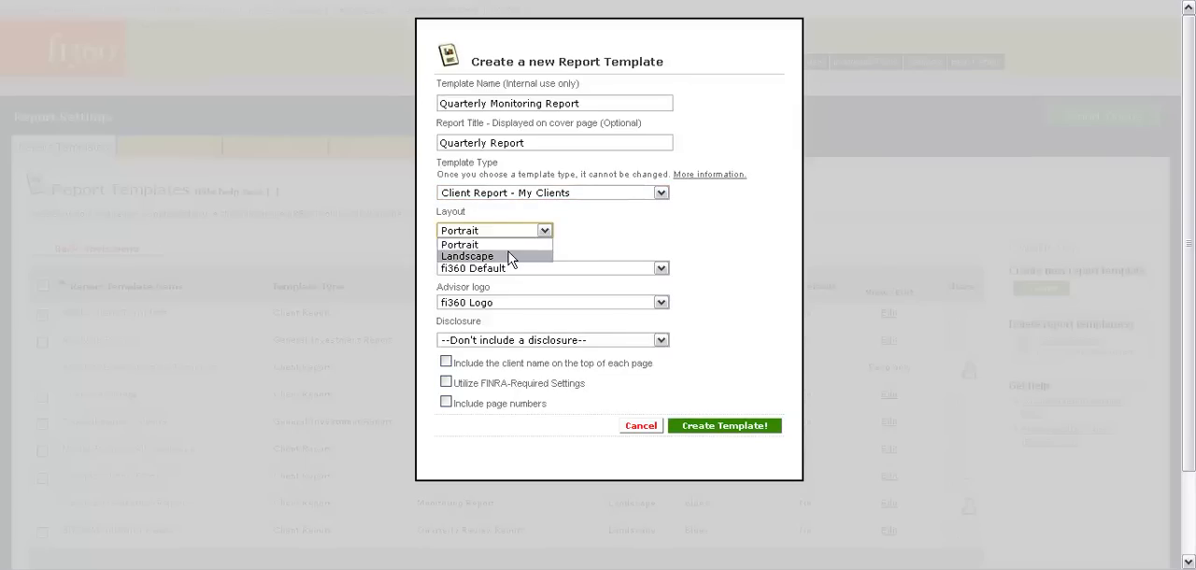
{"action": "left_click", "coordinate": [511, 256]}
Style the template with the fi360 color scheme, the MDC logo and the ML Disclosure.
{"action": "left_click", "coordinate": [548, 267]}
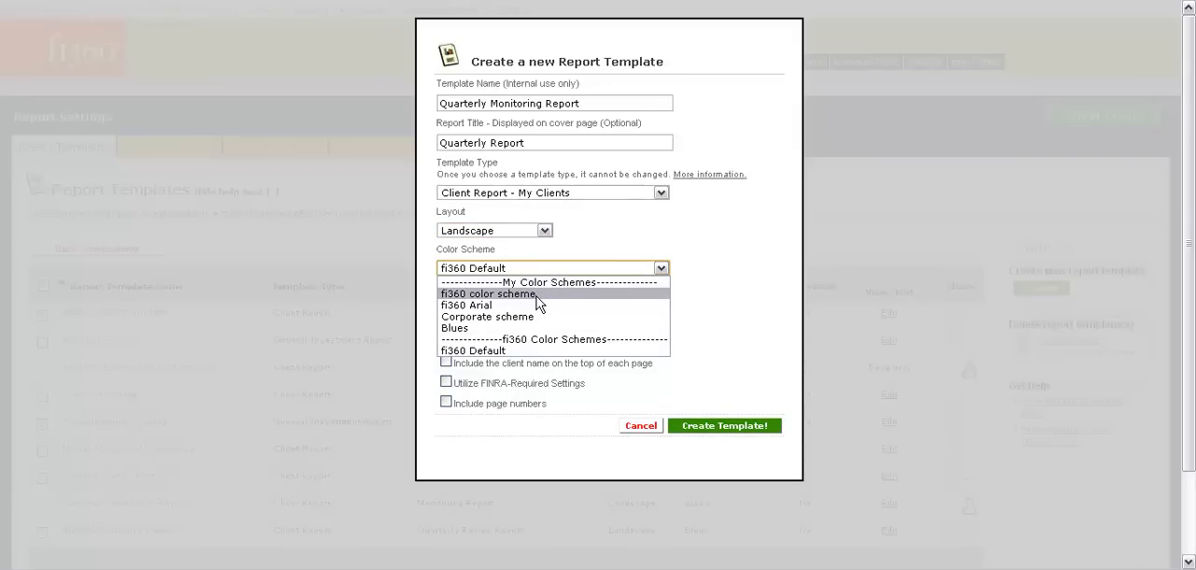
{"action": "left_click", "coordinate": [539, 294]}
{"action": "left_click", "coordinate": [534, 303]}
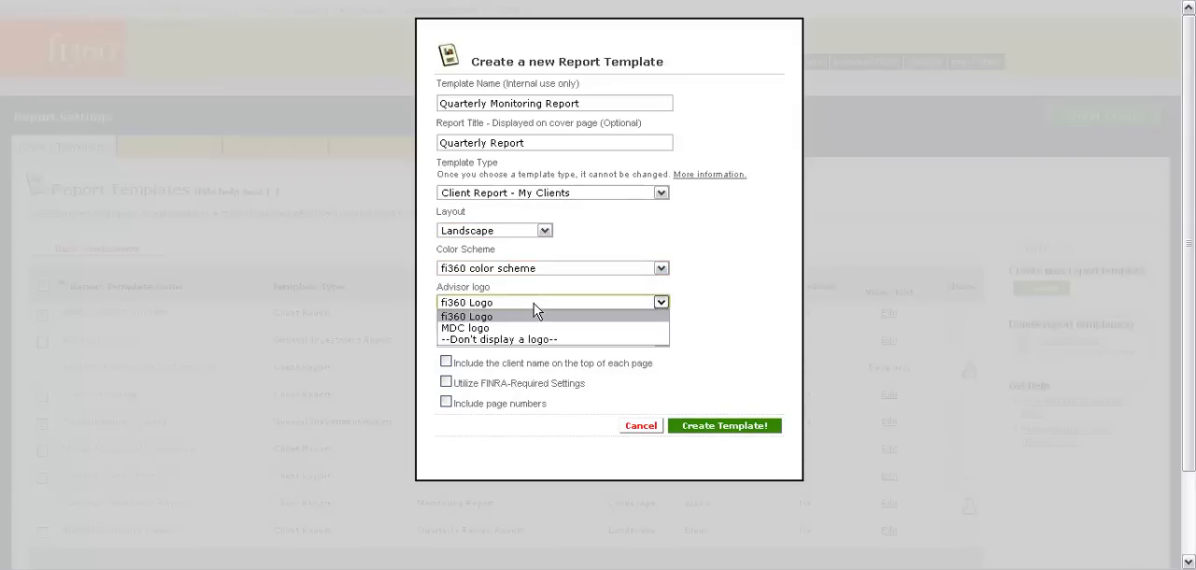
{"action": "left_click", "coordinate": [523, 329]}
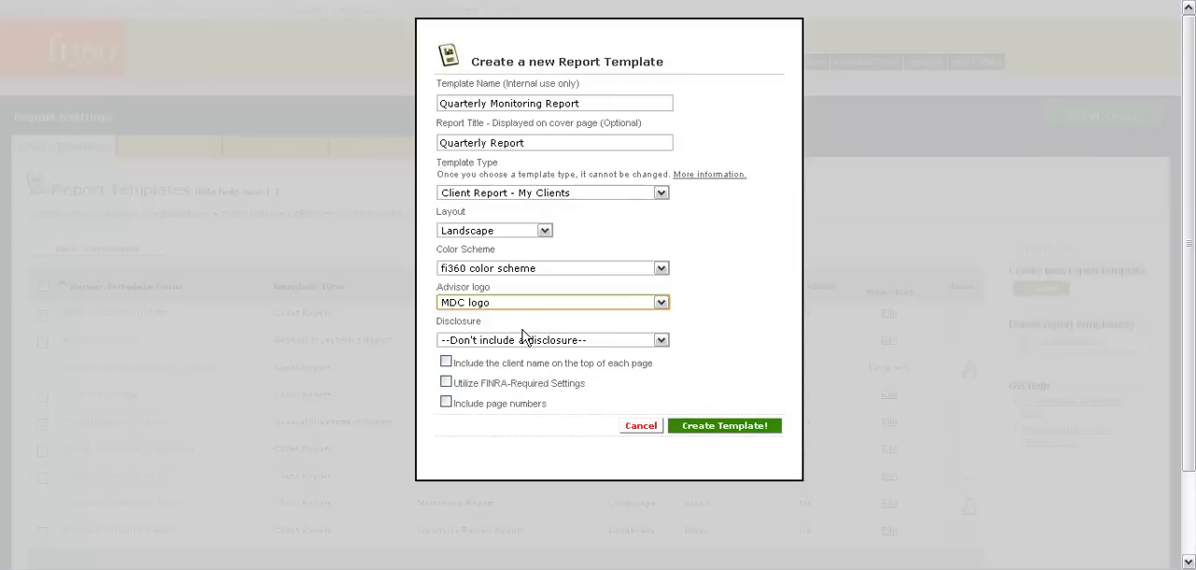
{"action": "left_click", "coordinate": [522, 340]}
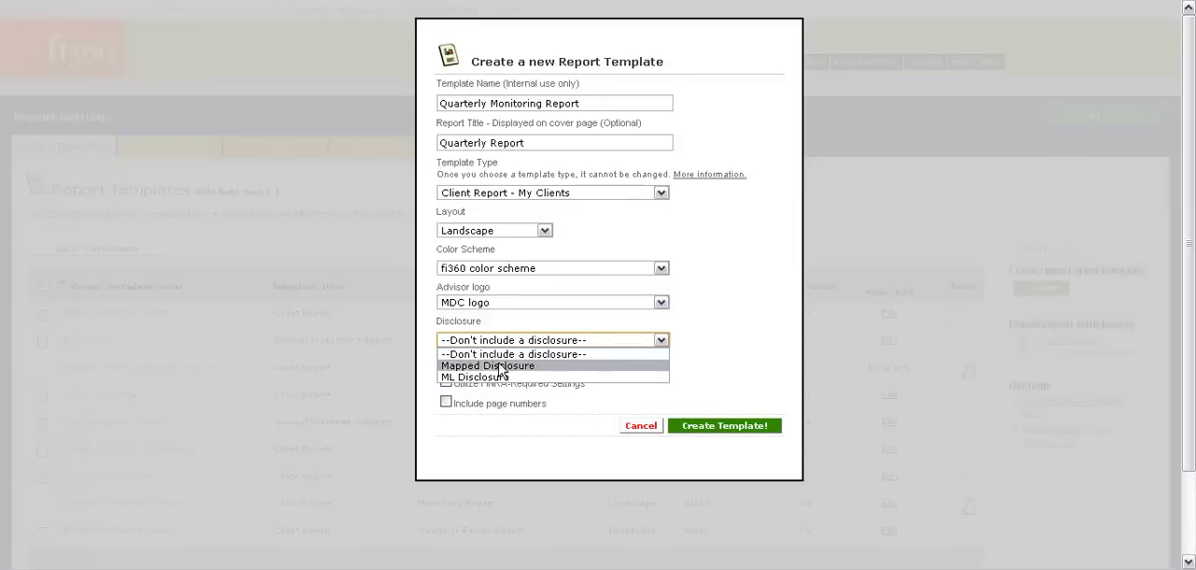
{"action": "left_click", "coordinate": [496, 378]}
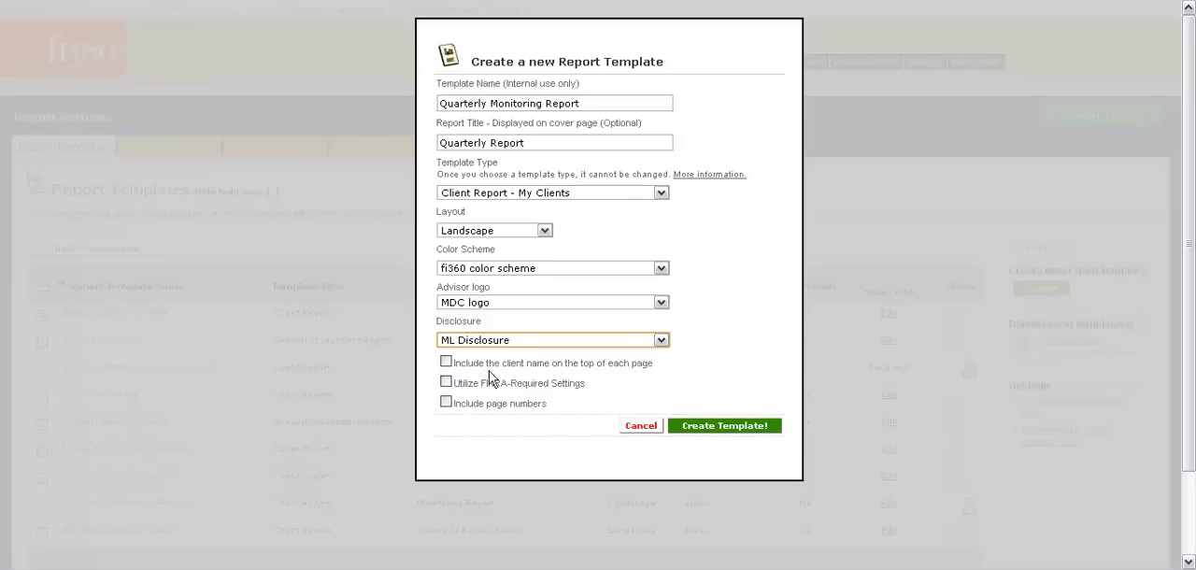
Include the client name on the top of each page and page numbers, and create the template.
{"action": "left_click", "coordinate": [446, 362]}
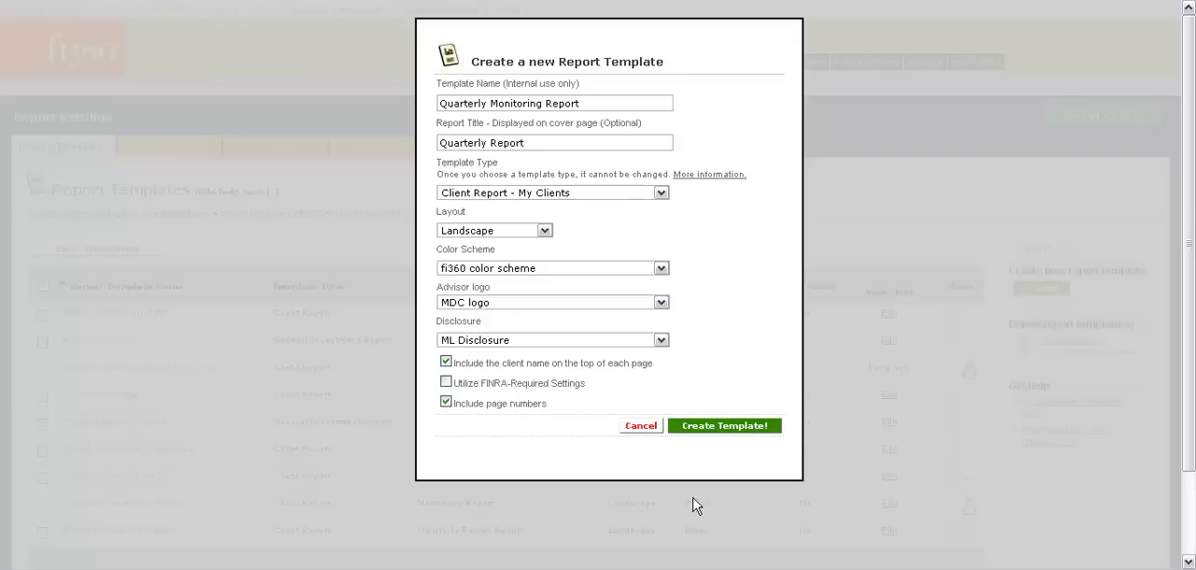
{"action": "left_click", "coordinate": [710, 428]}
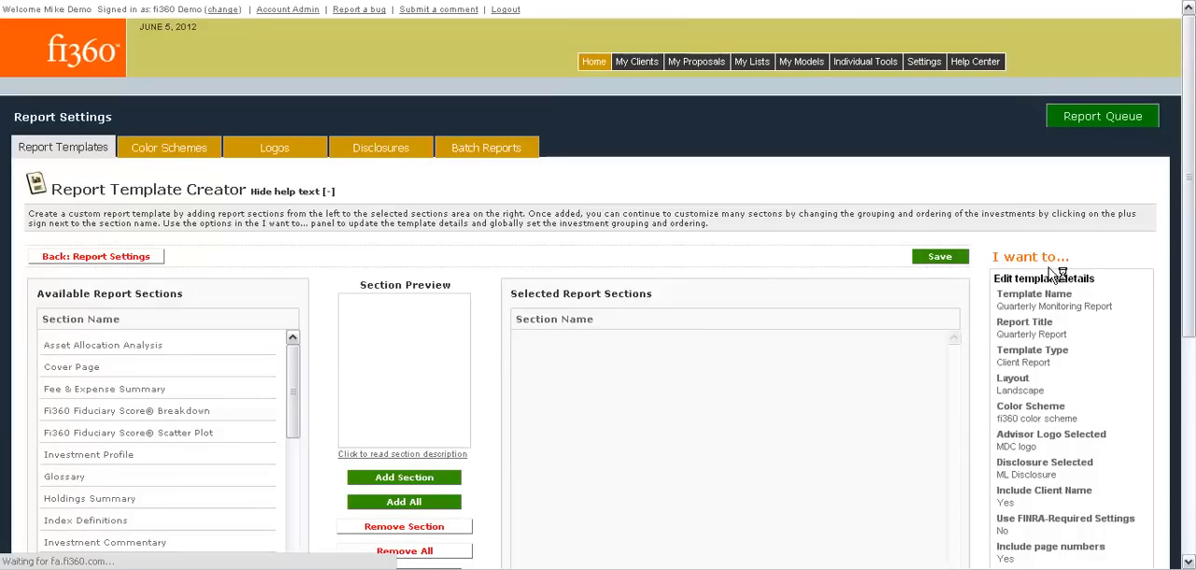
Add the Cover Page and Holdings Summary sections to the selected report sections.
{"action": "left_click_drag", "start_coordinate": [1192, 170], "coordinate": [1193, 251]}
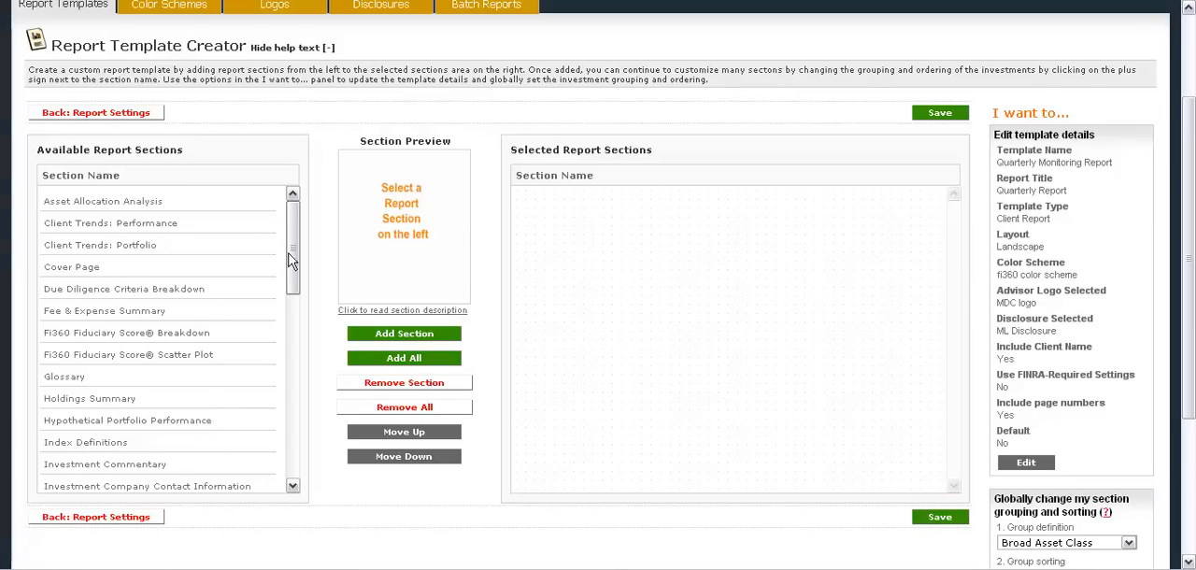
{"action": "mouse_move", "coordinate": [289, 250]}
{"action": "left_mouse_down"}
{"action": "mouse_move", "coordinate": [291, 391]}
{"action": "mouse_move", "coordinate": [289, 241]}
{"action": "left_mouse_up"}
{"action": "left_click", "coordinate": [85, 268]}
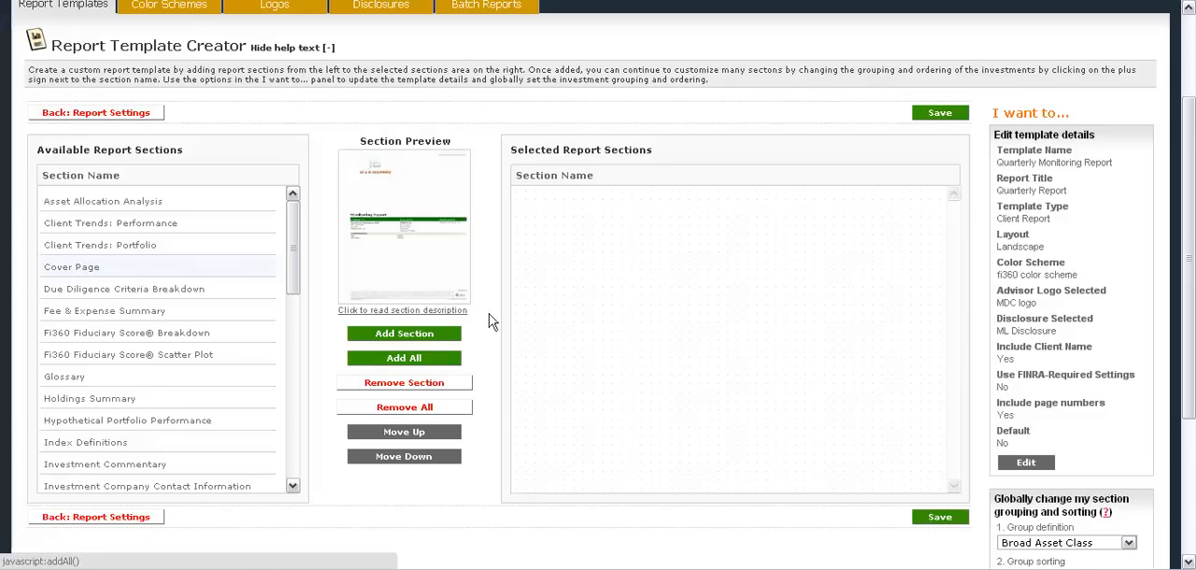
{"action": "left_click", "coordinate": [395, 338]}
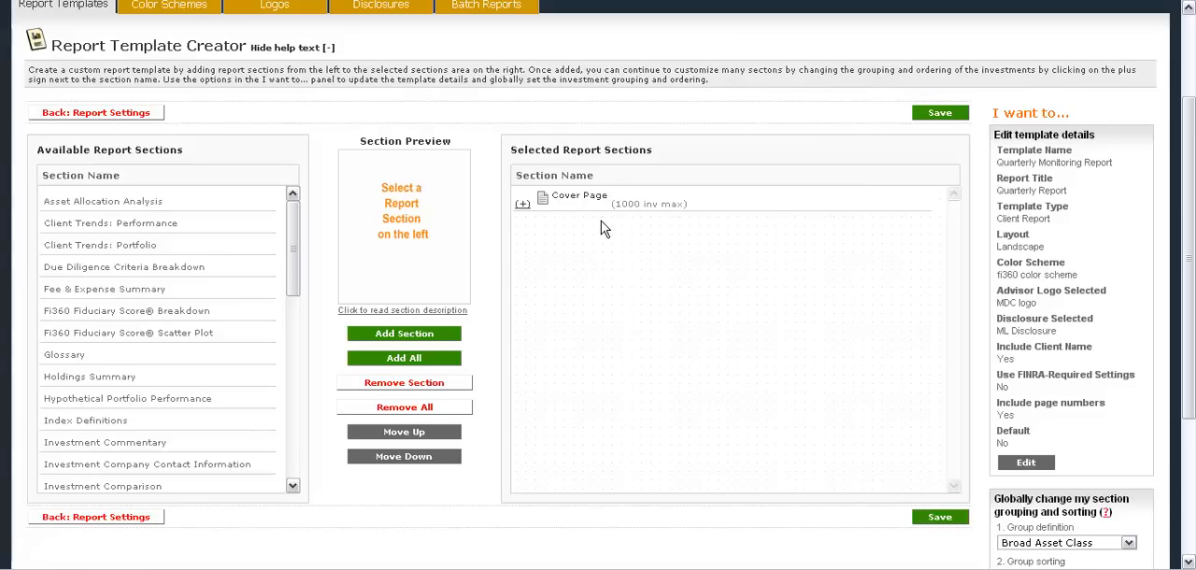
{"action": "left_click", "coordinate": [119, 385]}
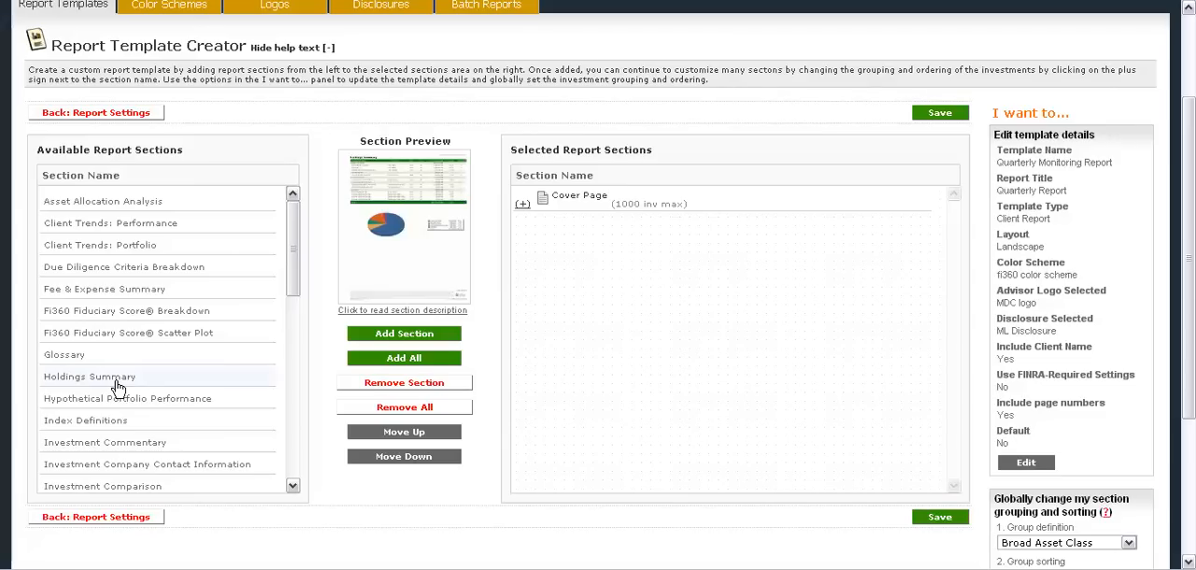
{"action": "left_click", "coordinate": [402, 333]}
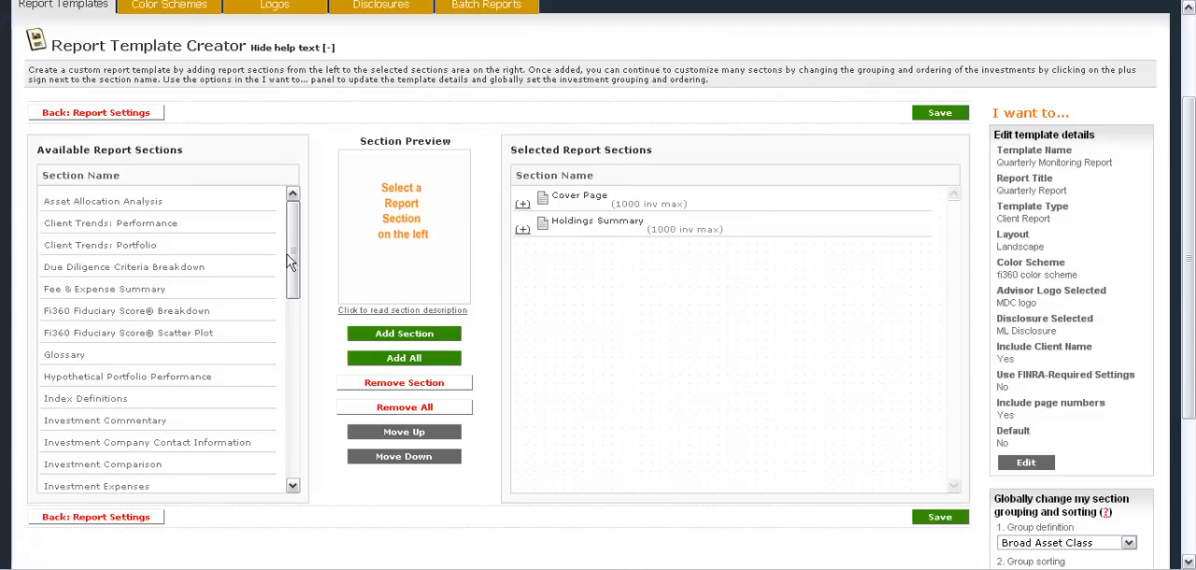
Add the Investment Snapshot and Table of Contents sections to the selected report sections.
{"action": "left_click_drag", "start_coordinate": [291, 262], "coordinate": [291, 325]}
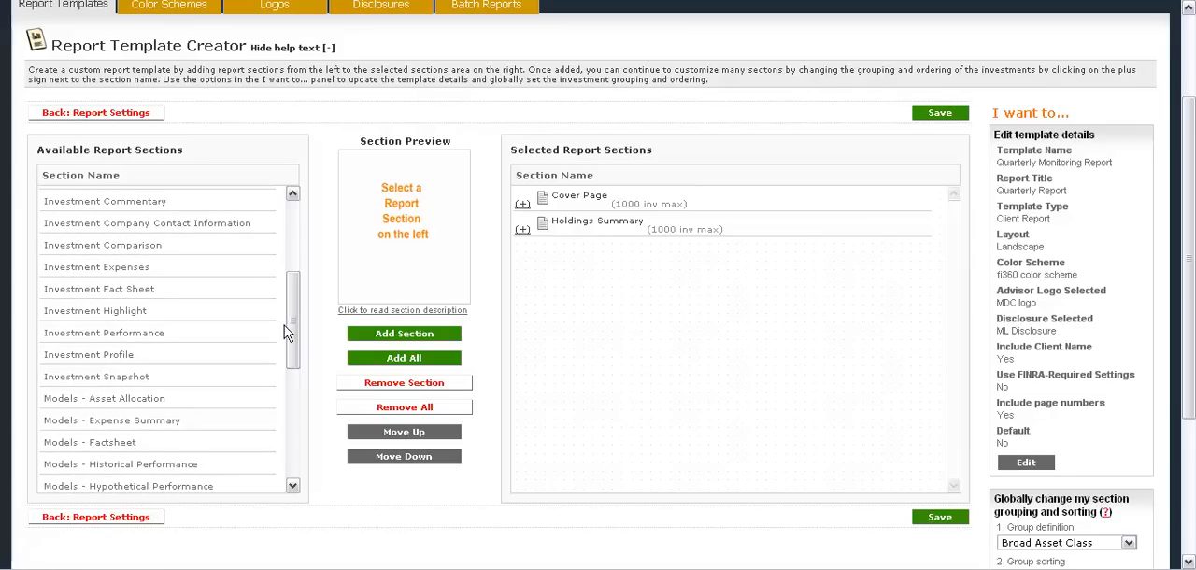
{"action": "left_click", "coordinate": [127, 376]}
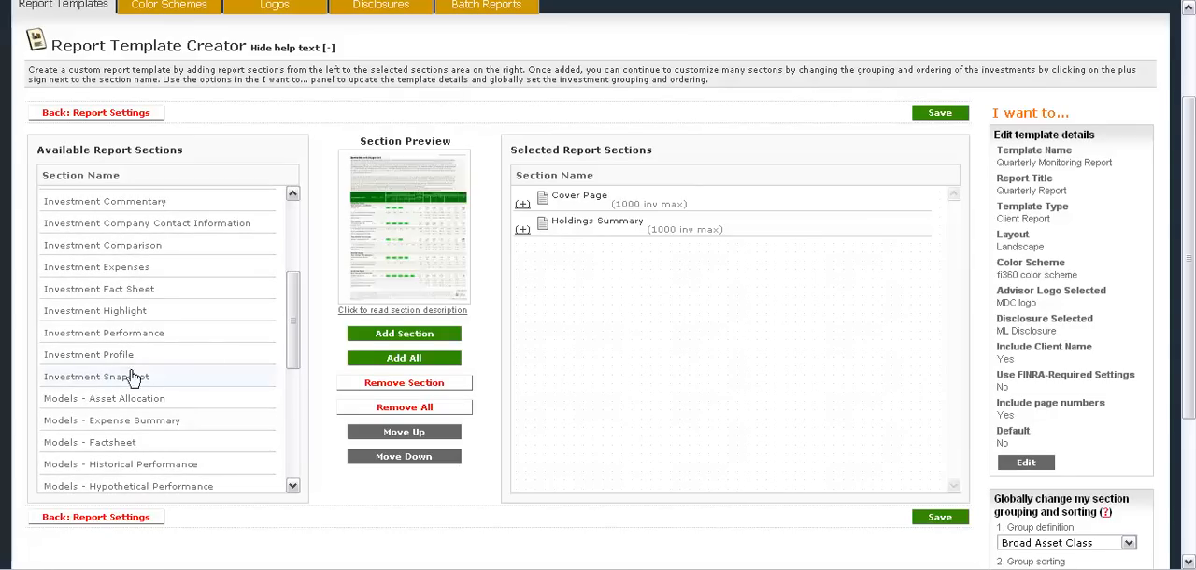
{"action": "left_click", "coordinate": [403, 338]}
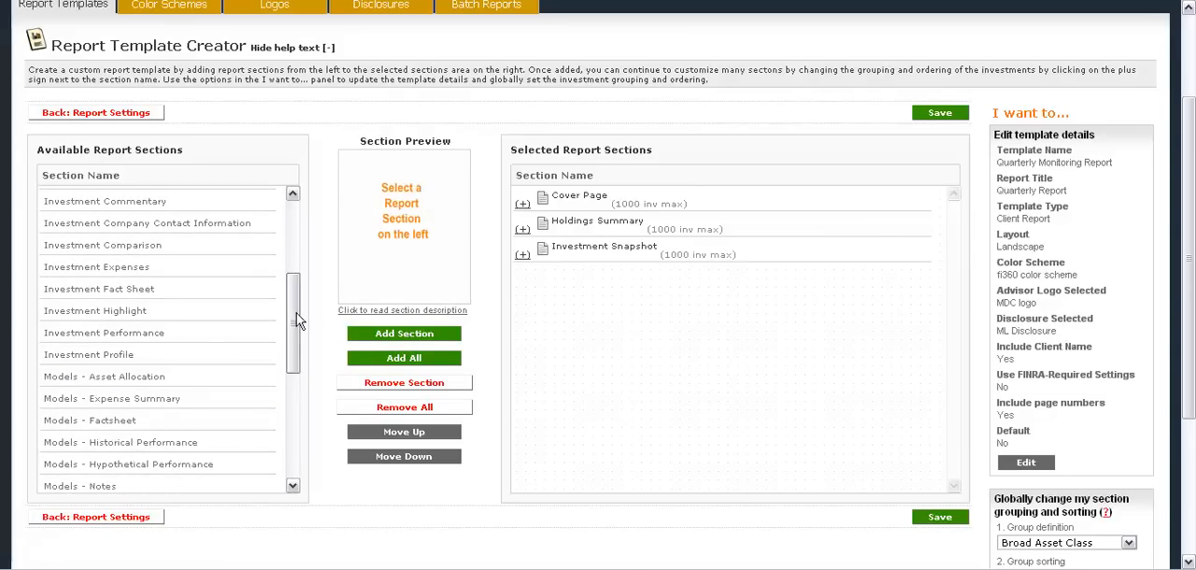
{"action": "left_click_drag", "start_coordinate": [292, 323], "coordinate": [296, 420]}
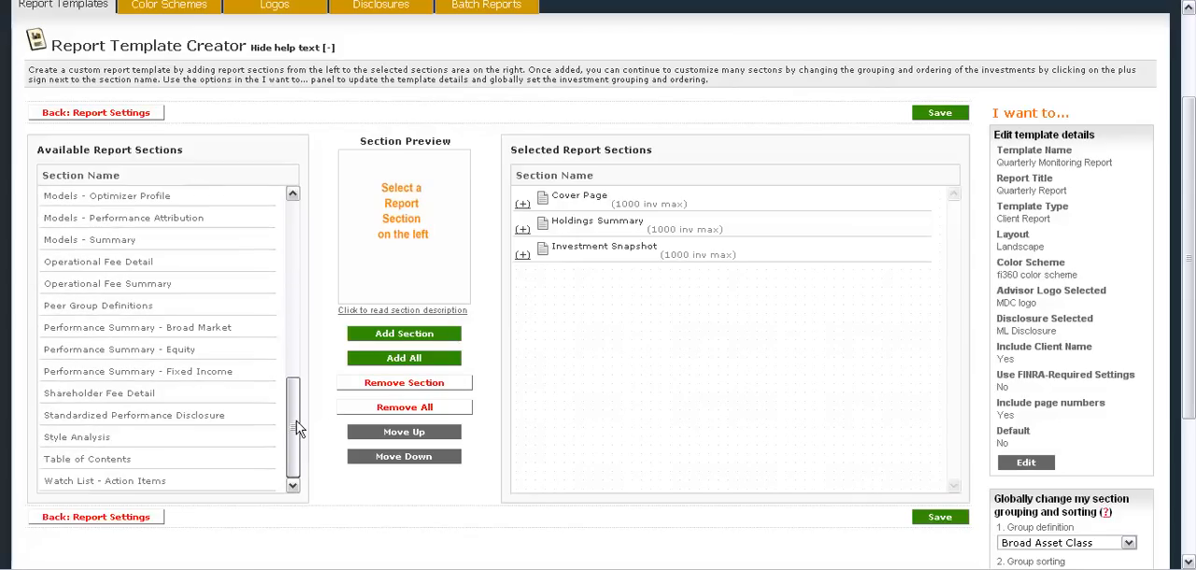
{"action": "left_click", "coordinate": [250, 458]}
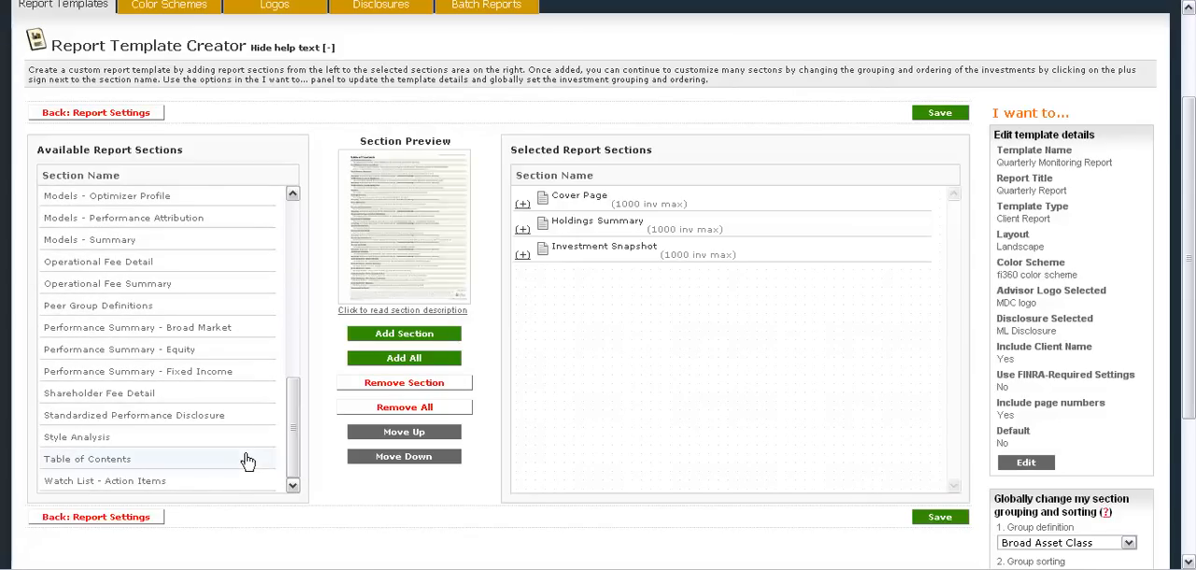
{"action": "left_click", "coordinate": [400, 336]}
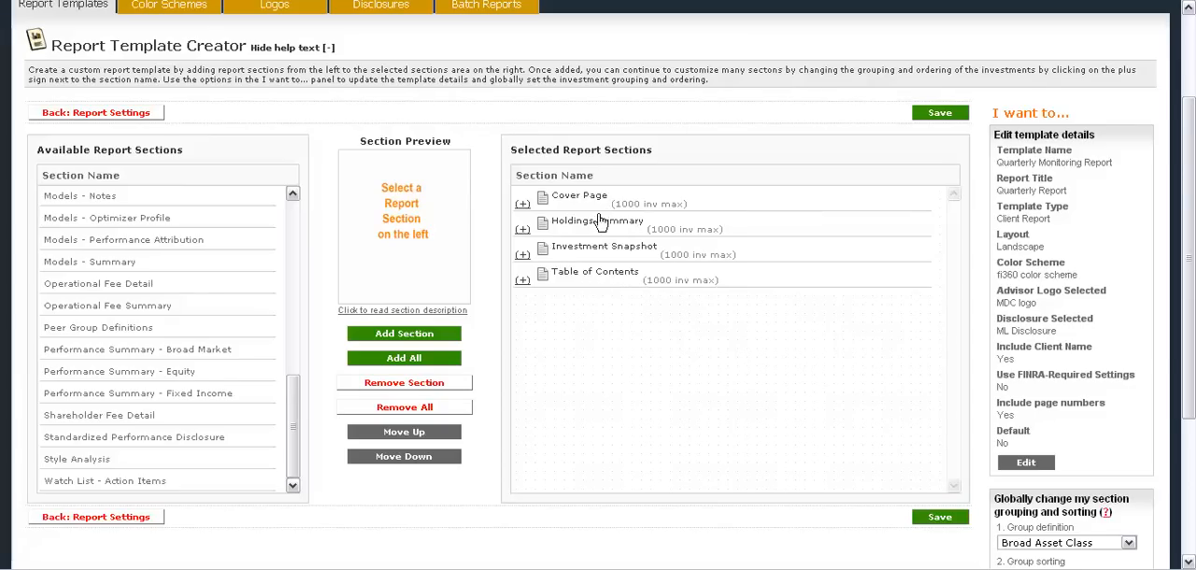
Reorder the selected sections so that Table of Contents comes directly after Cover Page.
{"action": "left_click", "coordinate": [591, 282]}
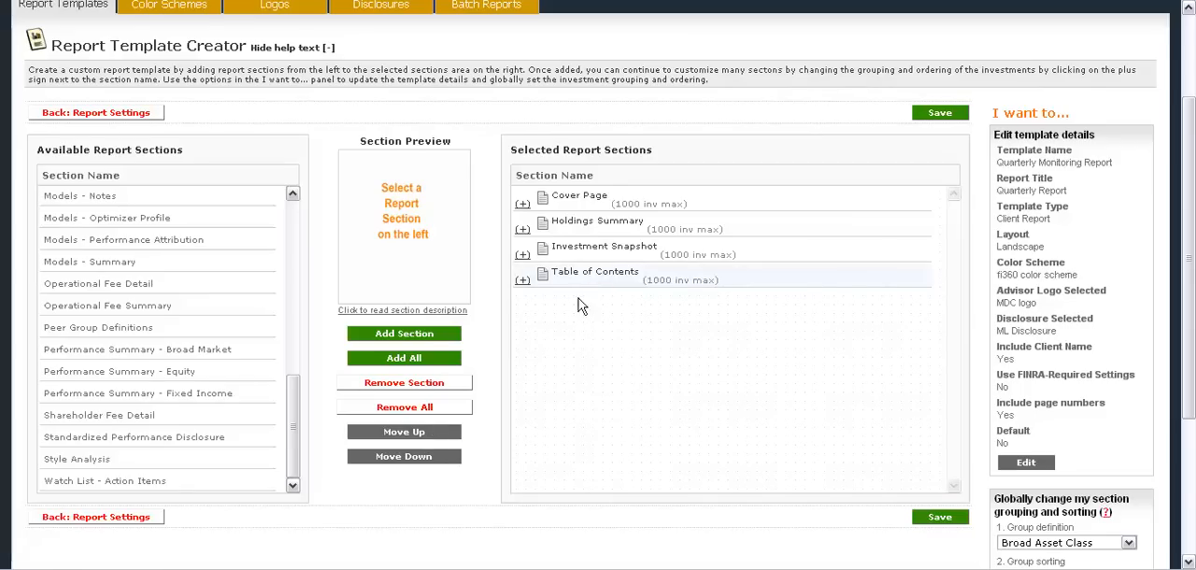
{"action": "left_click", "coordinate": [408, 437]}
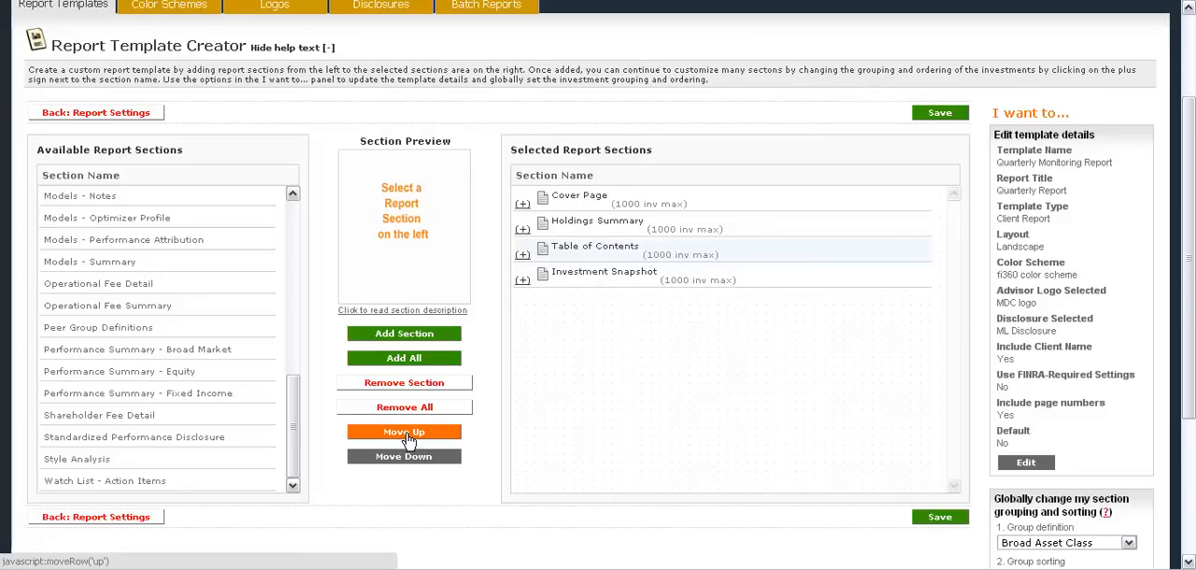
{"action": "left_click", "coordinate": [407, 436]}
{"action": "left_click", "coordinate": [407, 436]}
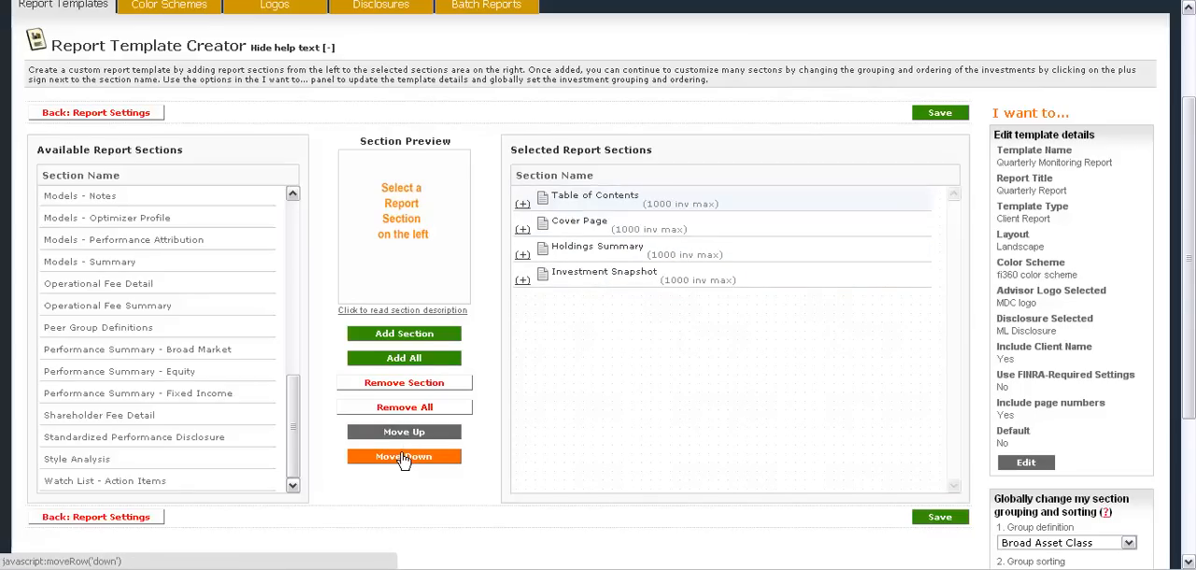
{"action": "left_click", "coordinate": [404, 458]}
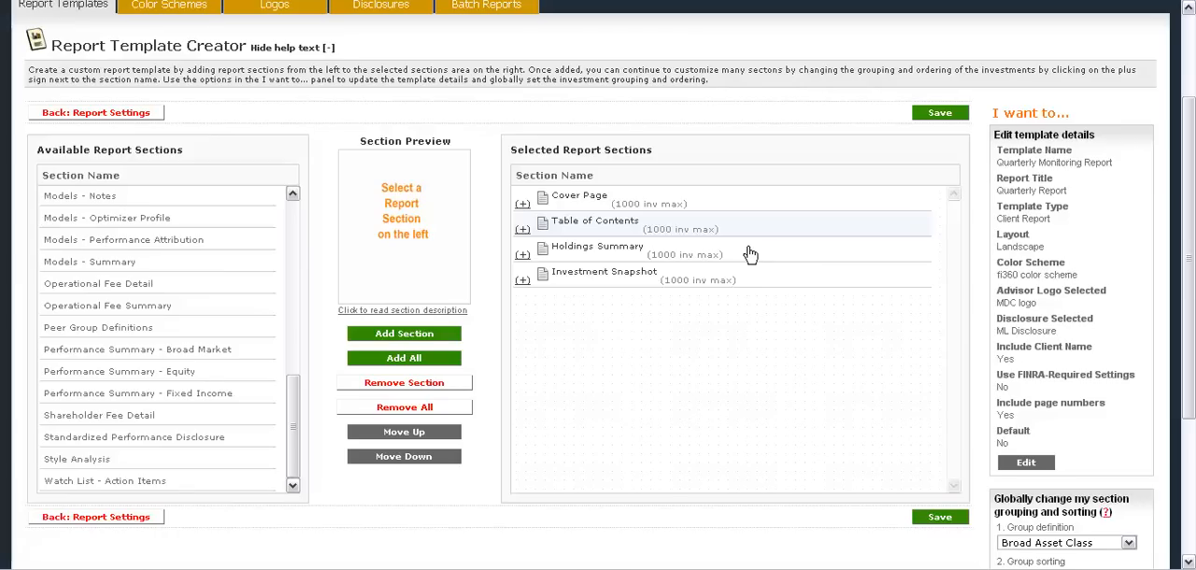
Review the description and the grouping and sorting options of the selected Investment Snapshot section.
{"action": "left_click", "coordinate": [522, 282]}
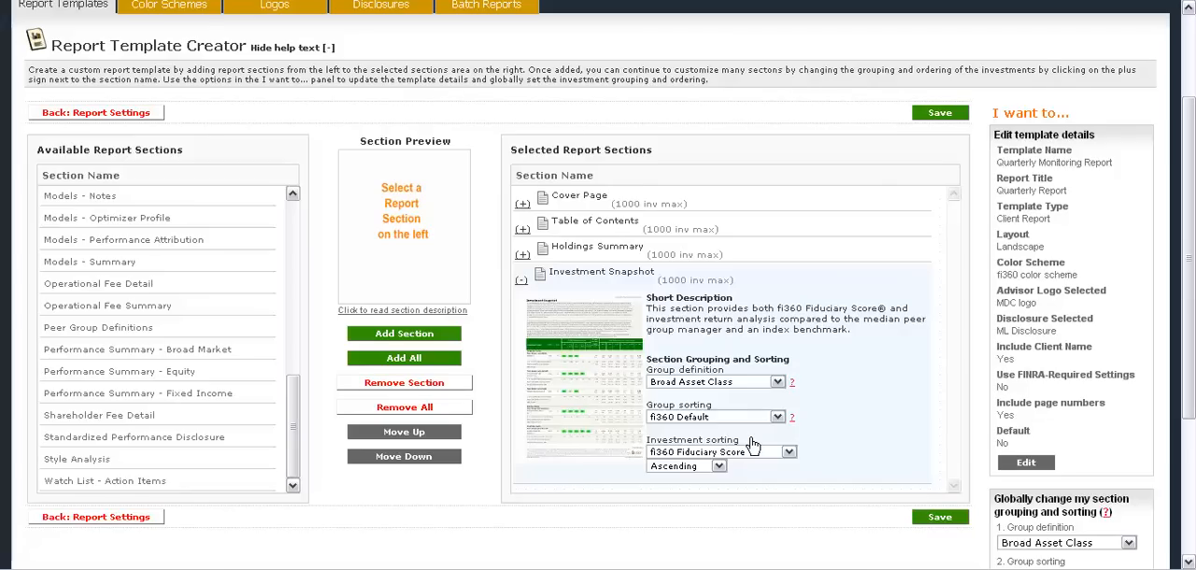
{"action": "left_click", "coordinate": [521, 282]}
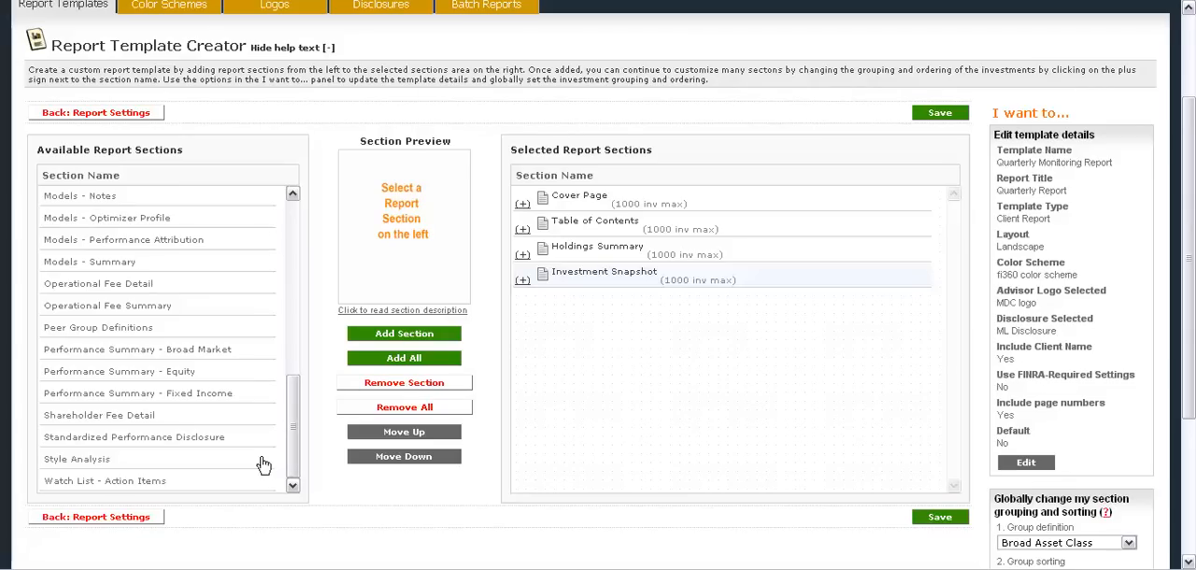
Add the Investment Comparison section to the selected report sections.
{"action": "left_click_drag", "start_coordinate": [292, 434], "coordinate": [293, 427]}
{"action": "scroll", "coordinate": [293, 348], "scroll_direction": "up", "scroll_amount": 1}
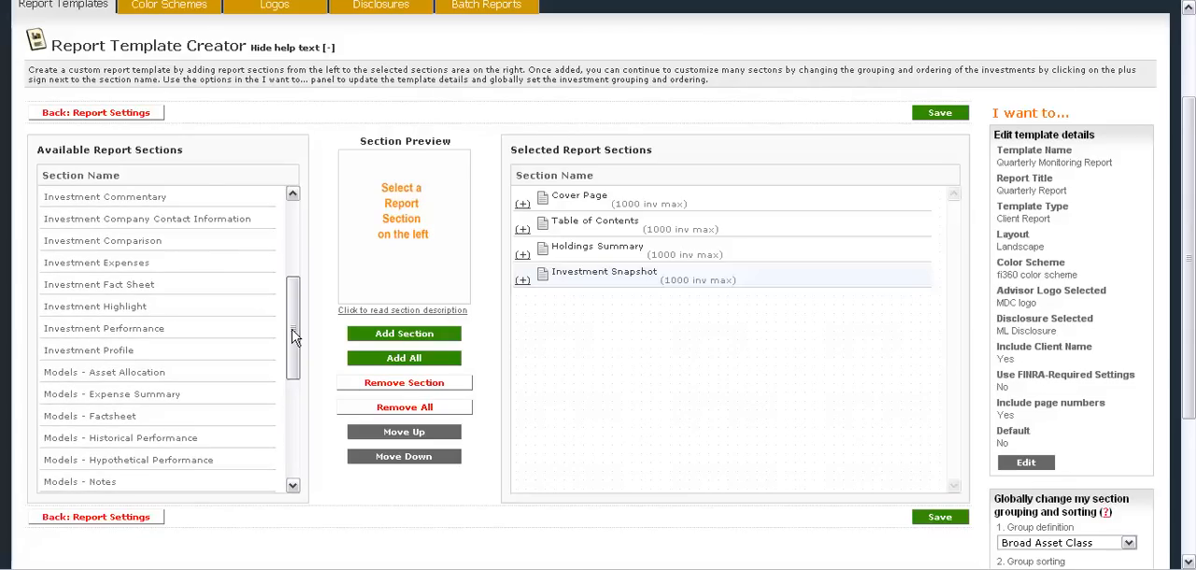
{"action": "left_click", "coordinate": [229, 248]}
{"action": "left_click", "coordinate": [349, 339]}
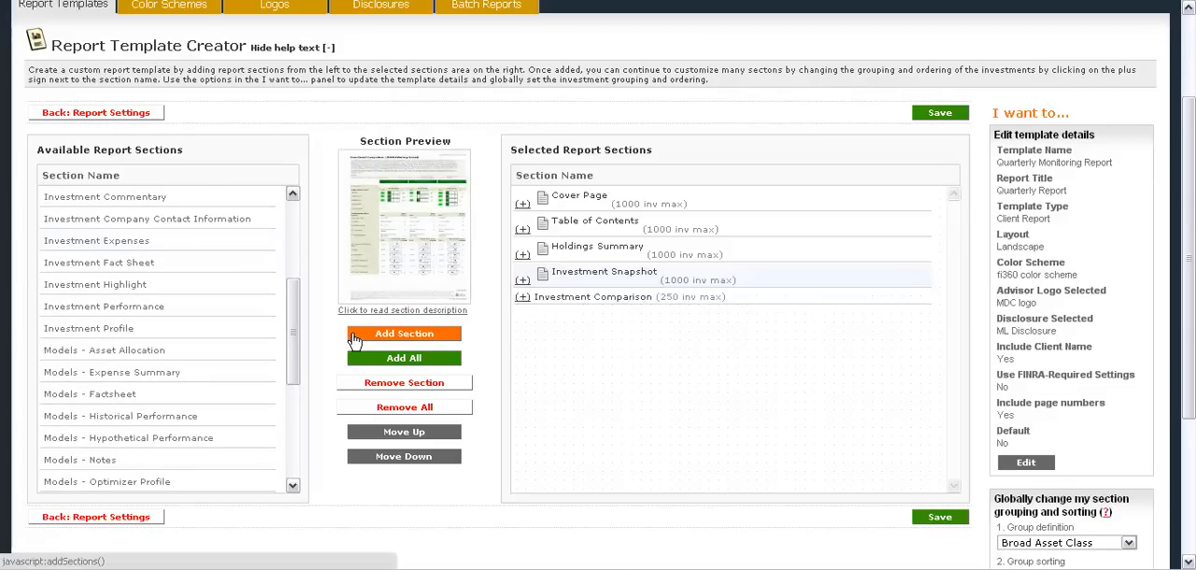
Review the description, grouping, sorting and section options of the selected Investment Comparison section, then collapse it.
{"action": "left_click", "coordinate": [523, 309]}
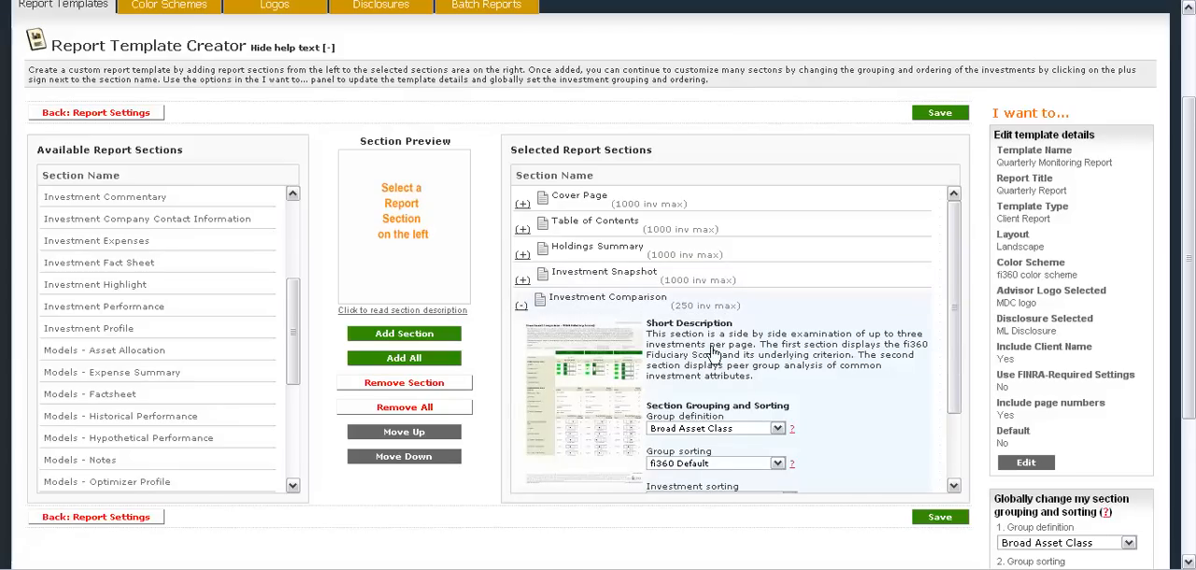
{"action": "left_click_drag", "start_coordinate": [958, 275], "coordinate": [959, 342]}
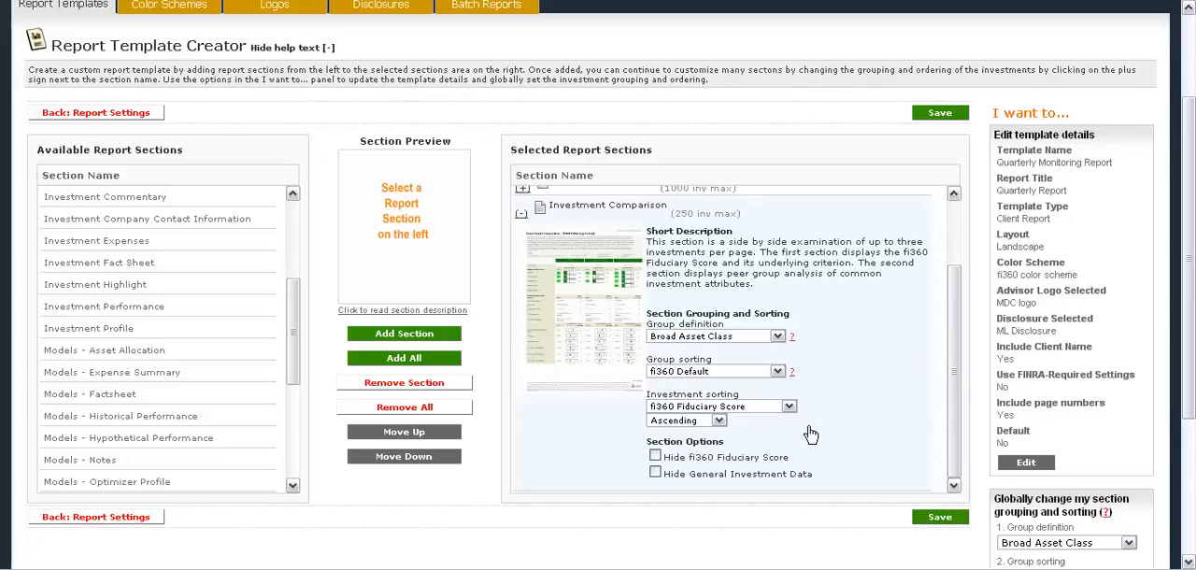
{"action": "left_click", "coordinate": [522, 216]}
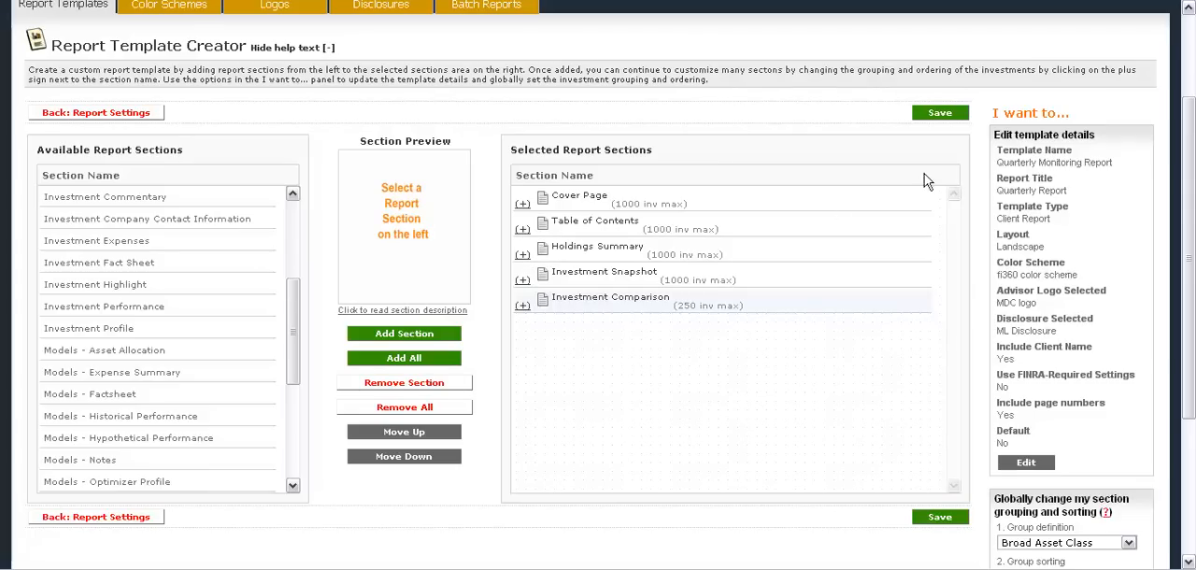
Save the Quarterly Monitoring Report template and return to the list of report templates.
{"action": "left_click", "coordinate": [939, 113]}
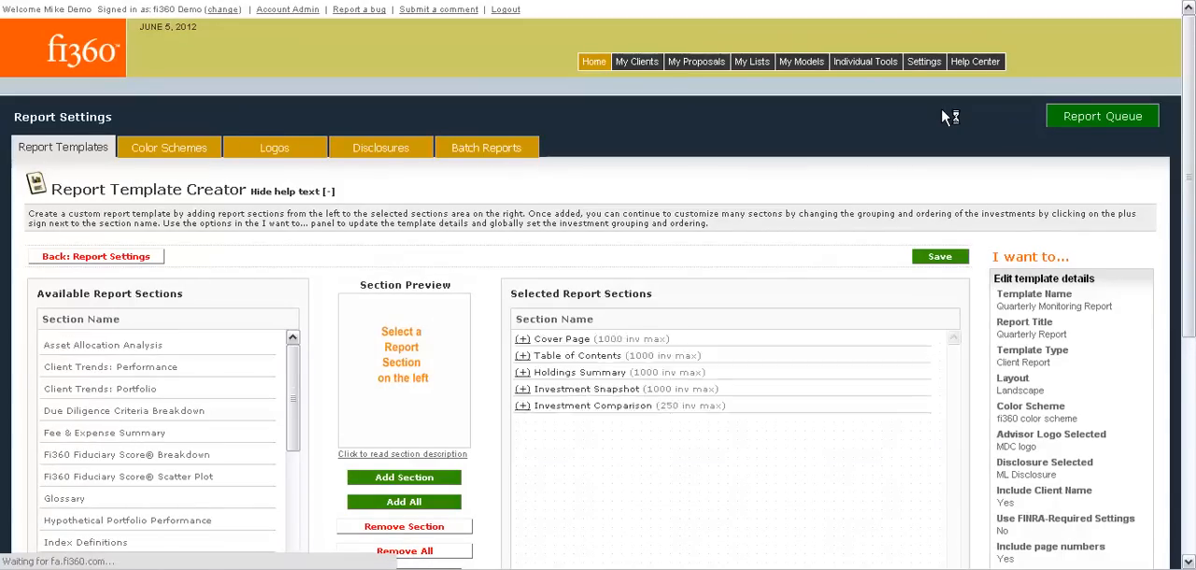
{"action": "left_click", "coordinate": [138, 262]}
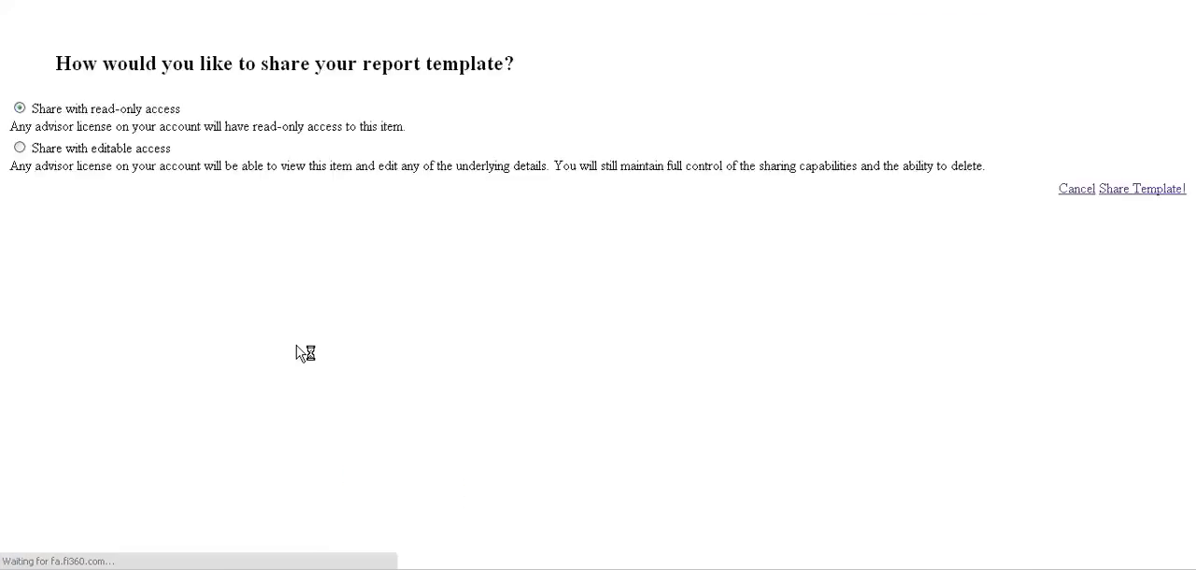
{"action": "scroll", "coordinate": [302, 352], "scroll_direction": "down", "scroll_amount": 1}
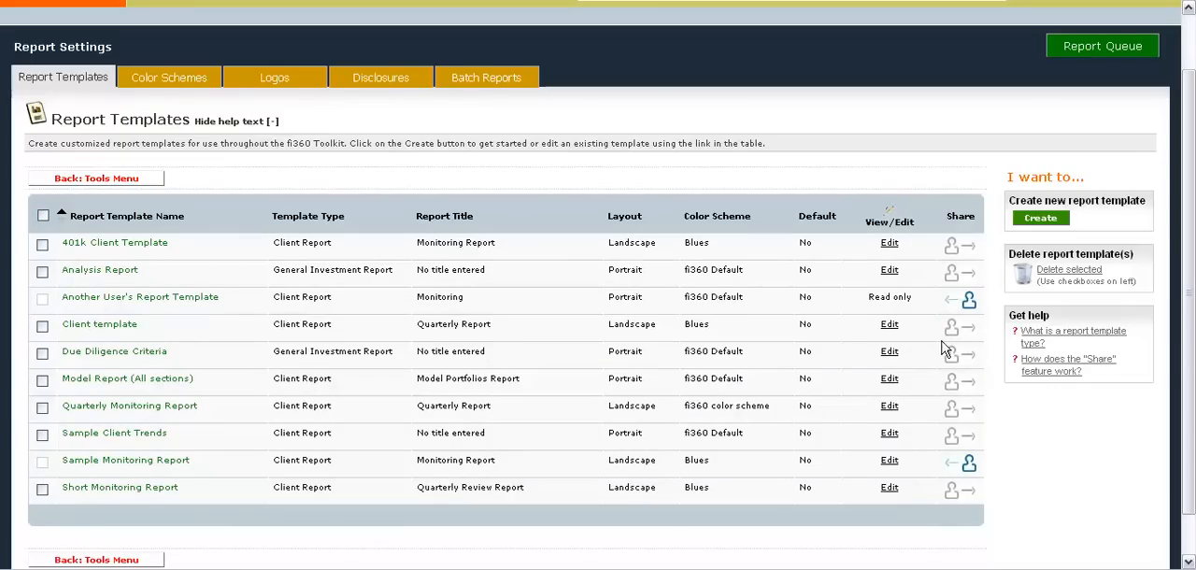
Create a new report template named Fact Sheet with the template type General Investment Report - Anywhere.
{"action": "left_click", "coordinate": [1051, 219]}
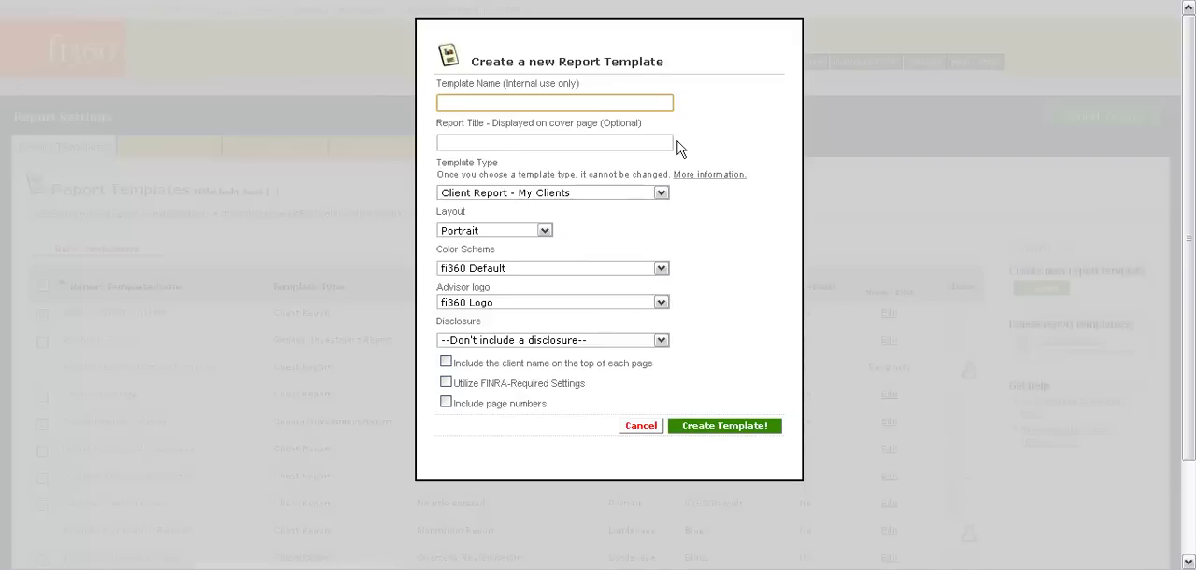
{"action": "type", "text": "Fact Sheet"}
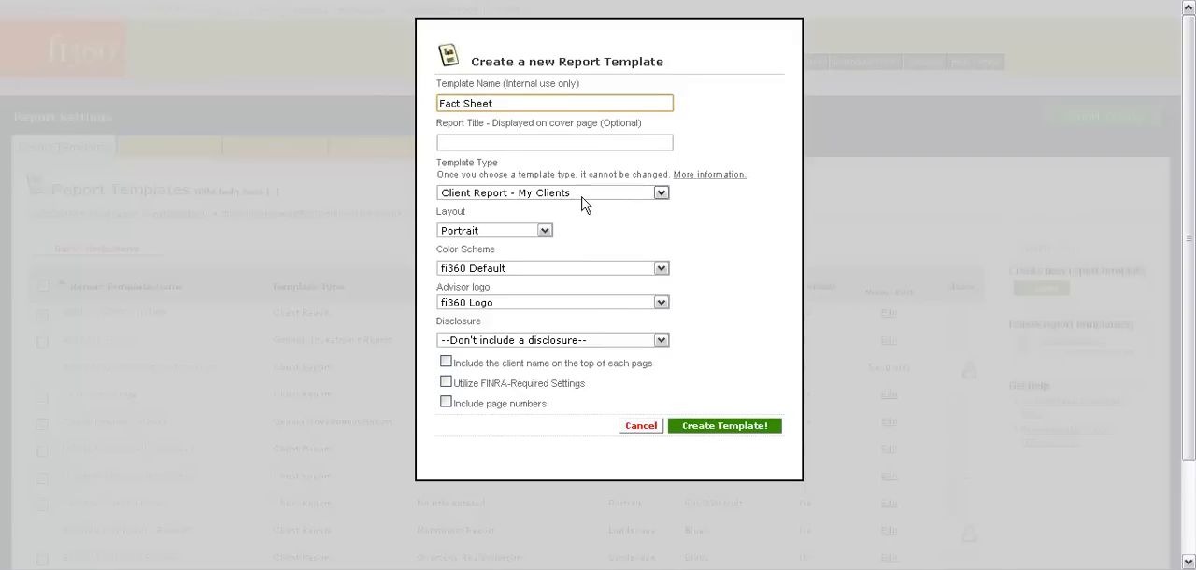
{"action": "left_click", "coordinate": [581, 197]}
{"action": "left_click", "coordinate": [572, 219]}
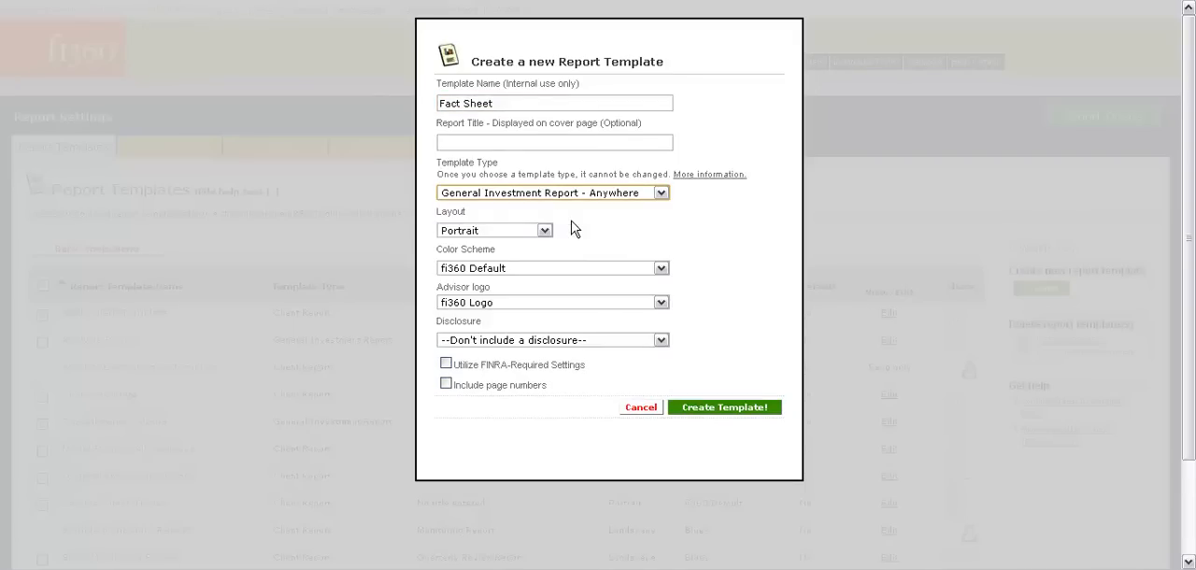
{"action": "left_click", "coordinate": [715, 414]}
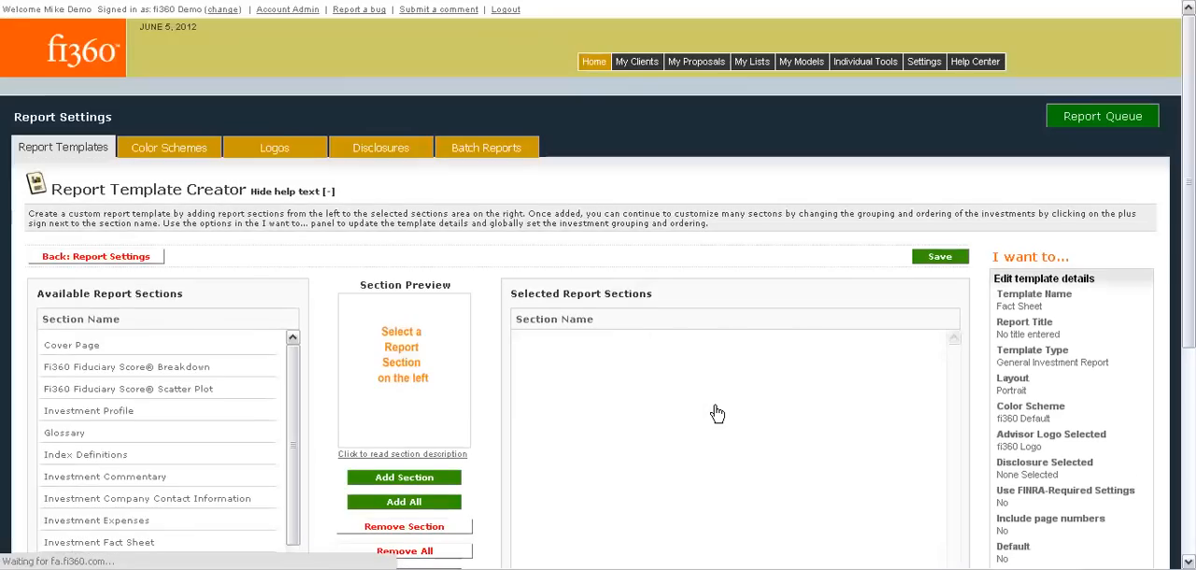
Add the Investment Fact Sheet section to the Fact Sheet template and save the template.
{"action": "scroll", "coordinate": [717, 414], "scroll_direction": "down", "scroll_amount": 3}
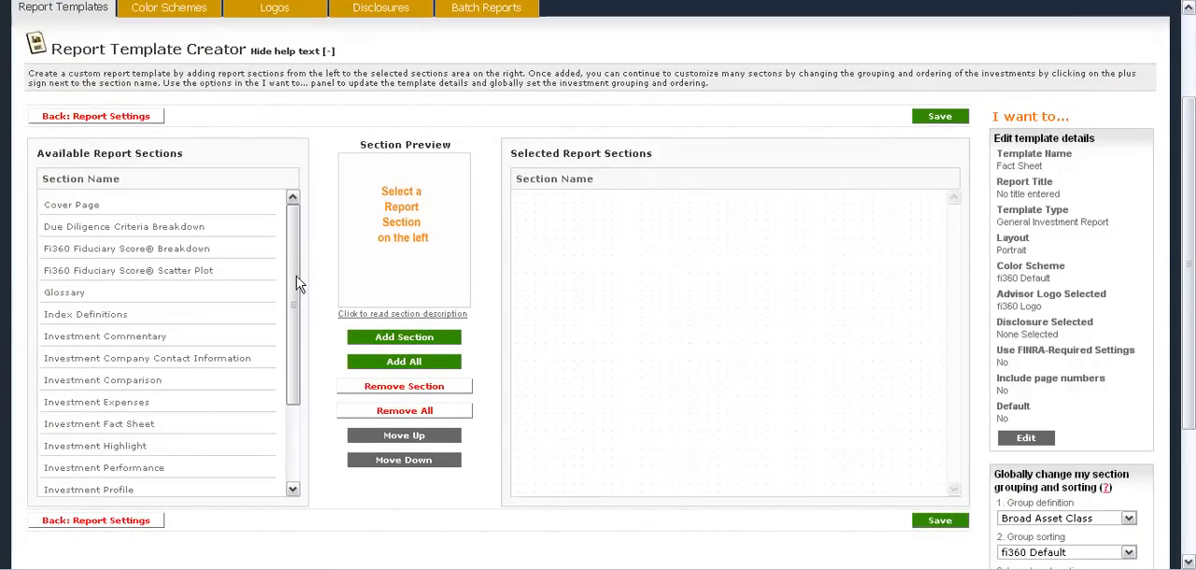
{"action": "left_click_drag", "start_coordinate": [297, 283], "coordinate": [301, 347]}
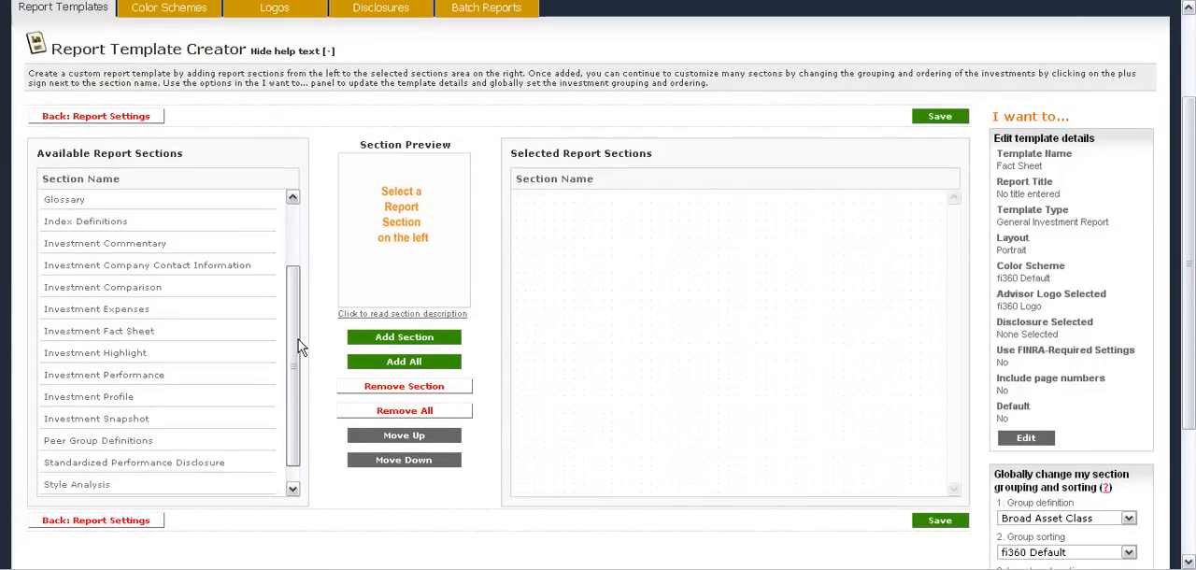
{"action": "left_click", "coordinate": [149, 332]}
{"action": "left_click", "coordinate": [417, 342]}
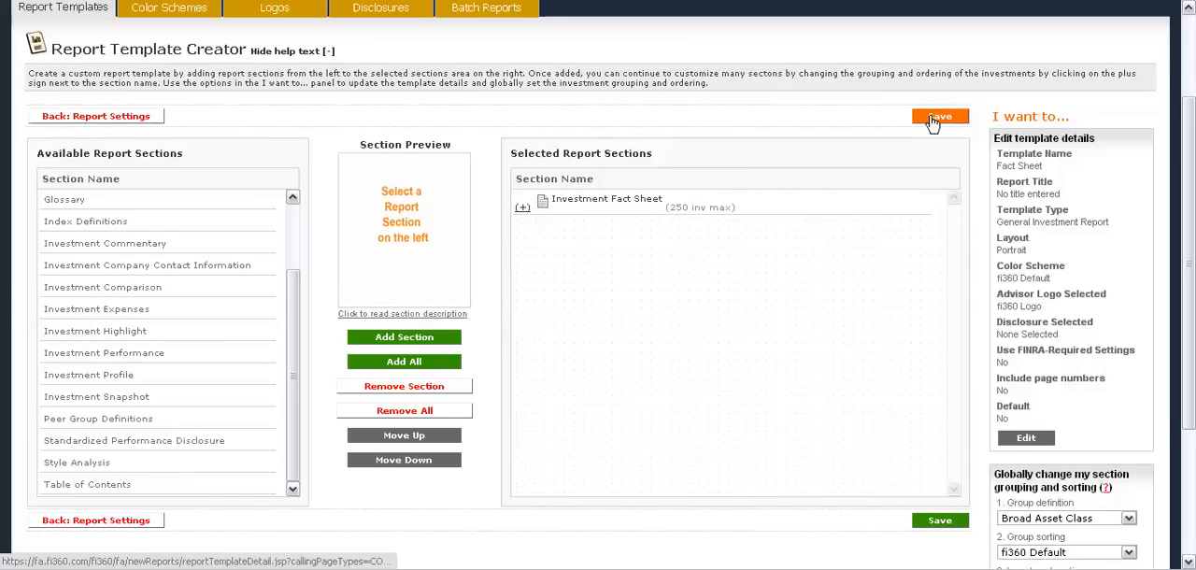
{"action": "left_click", "coordinate": [933, 119]}
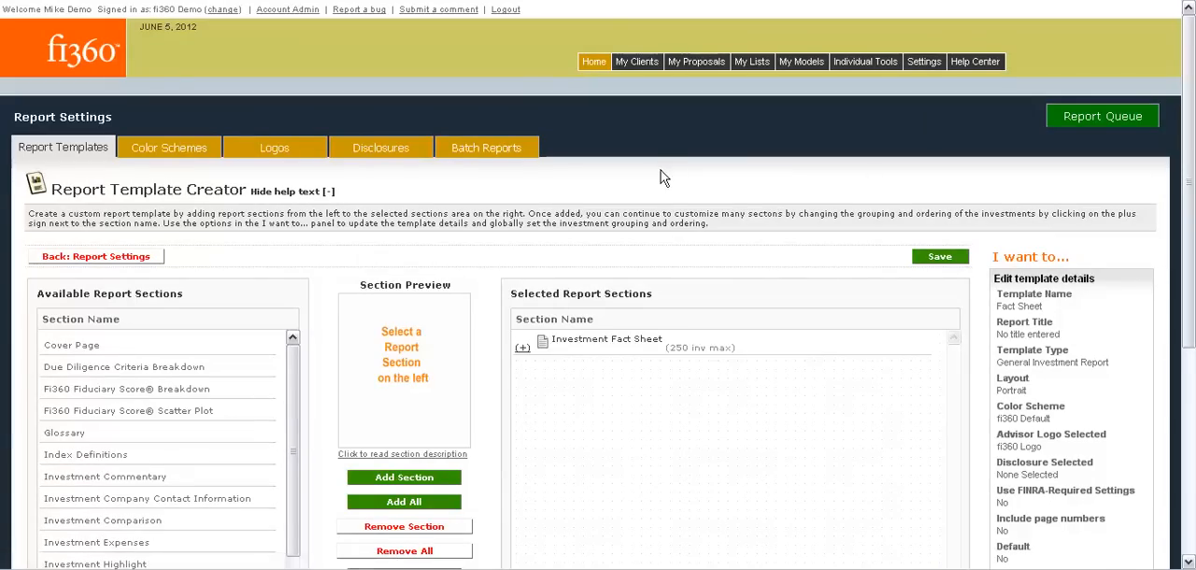
Open an individual investor client from the client list and go to the reports of its April 30, 2012 data period.
{"action": "left_click", "coordinate": [592, 62]}
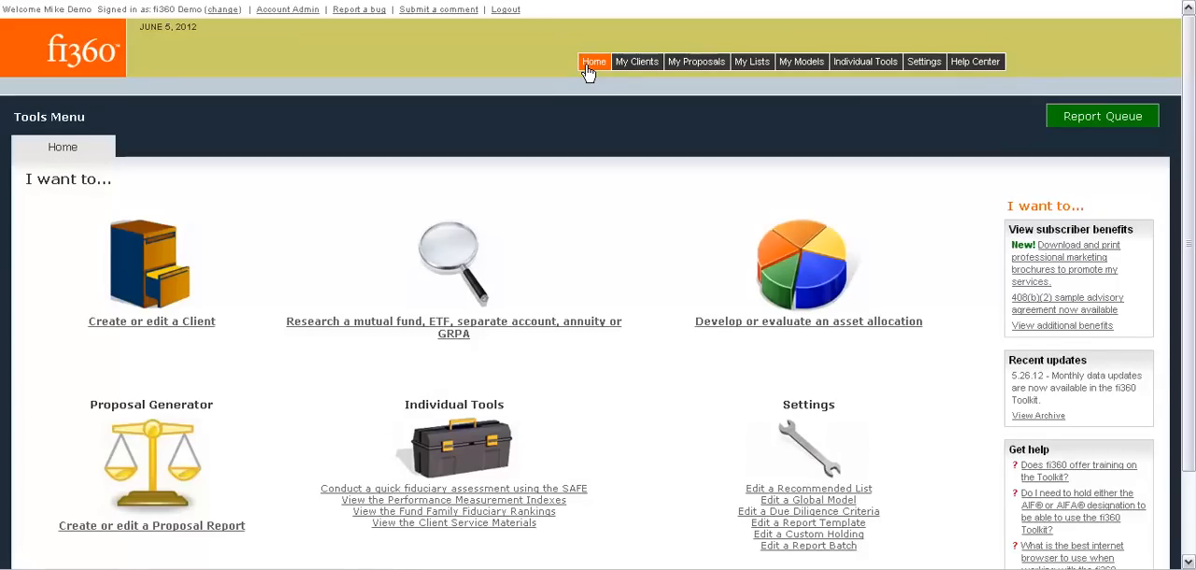
{"action": "left_click", "coordinate": [178, 274]}
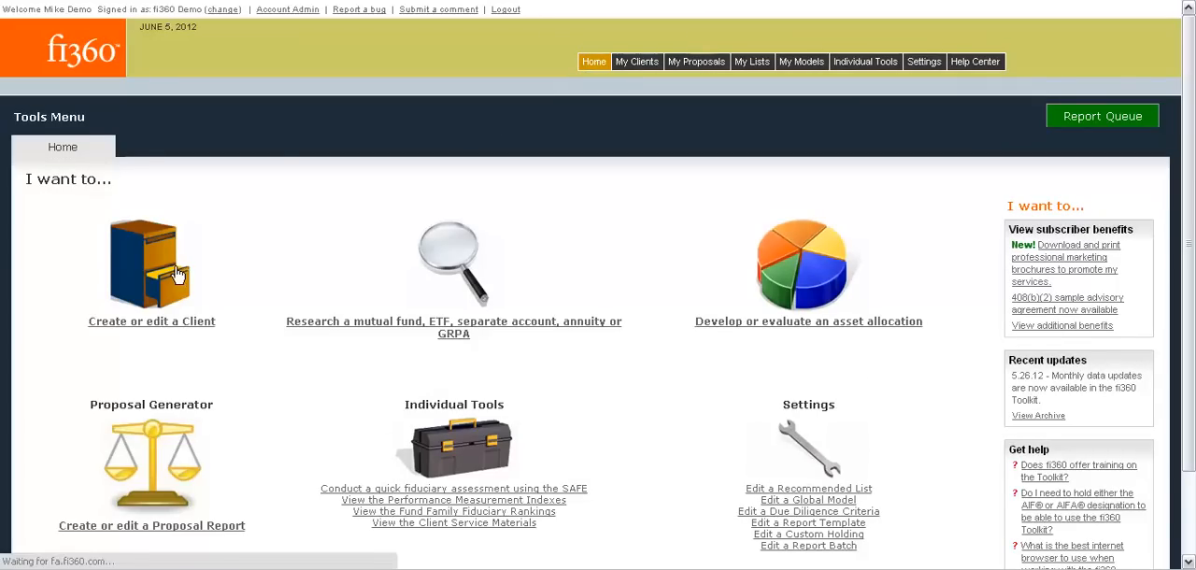
{"action": "scroll", "coordinate": [178, 274], "scroll_direction": "down", "scroll_amount": 3}
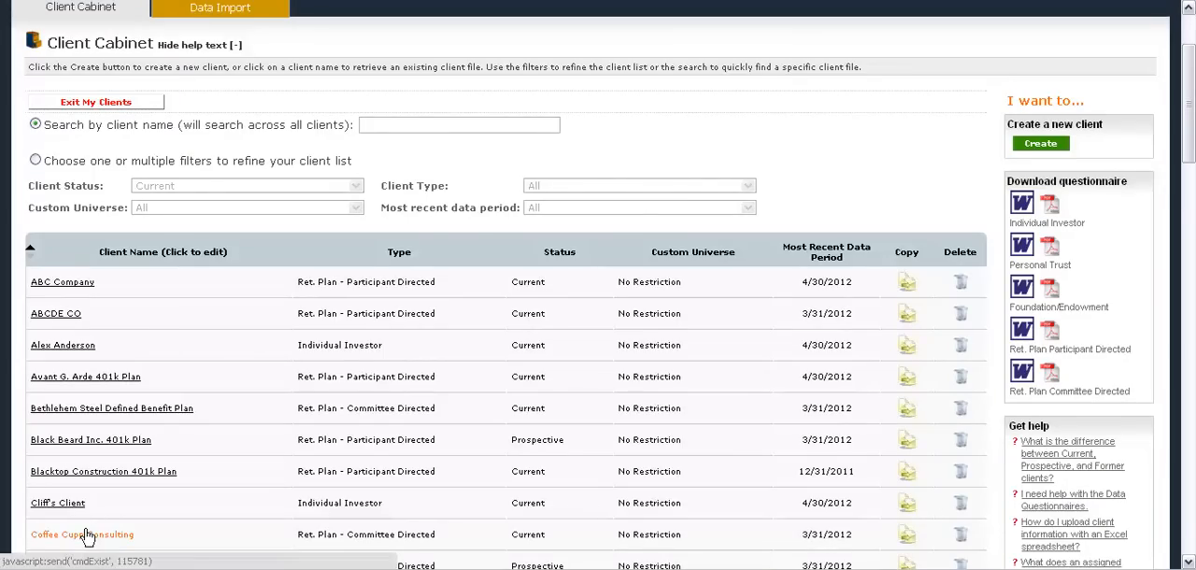
{"action": "left_click", "coordinate": [84, 534]}
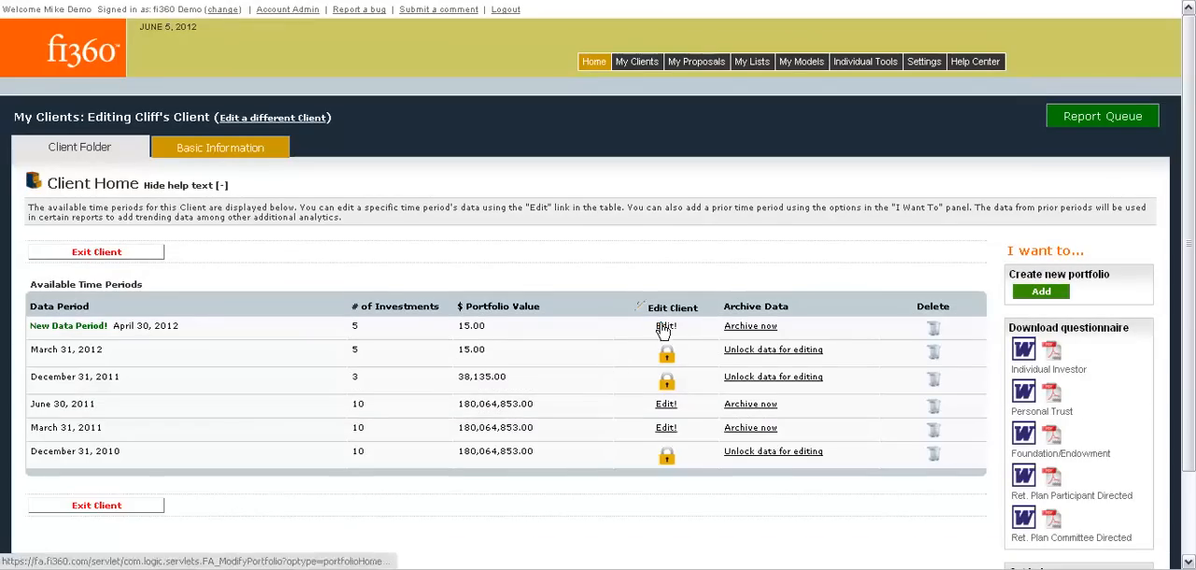
{"action": "left_click", "coordinate": [664, 329]}
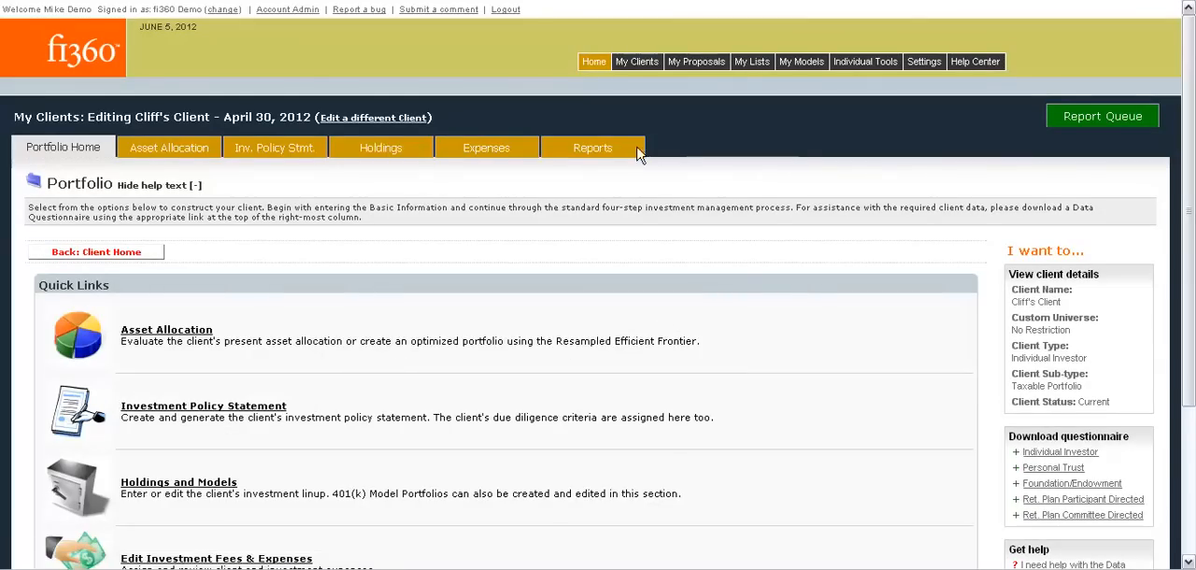
{"action": "left_click", "coordinate": [630, 152]}
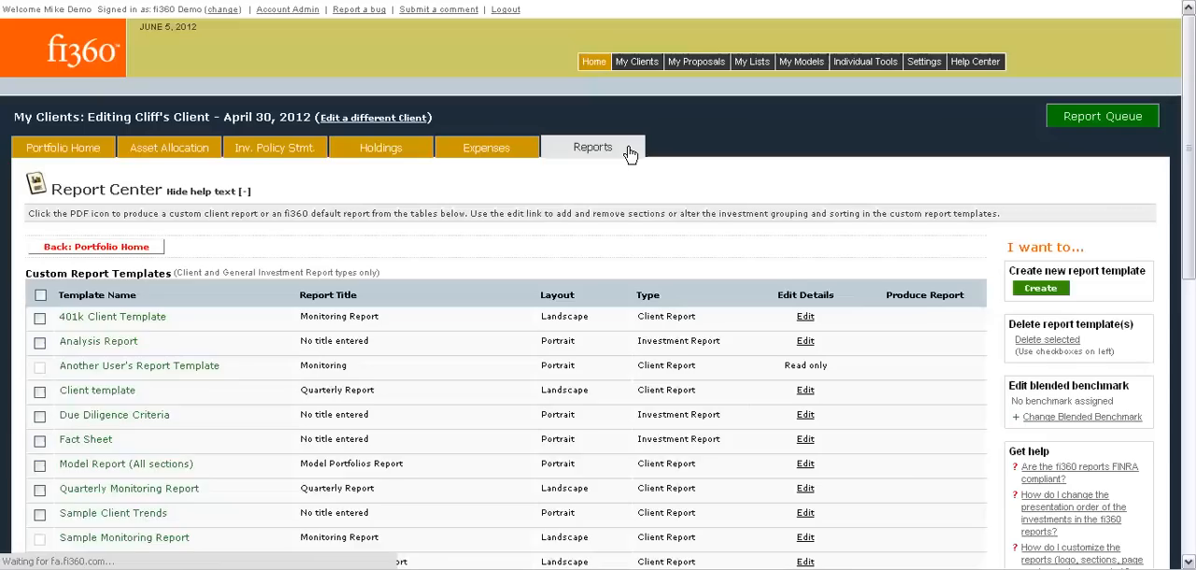
Compare the report types of the Quarterly Monitoring Report and Fact Sheet templates in the client's custom report templates.
{"action": "scroll", "coordinate": [630, 152], "scroll_direction": "down", "scroll_amount": 3}
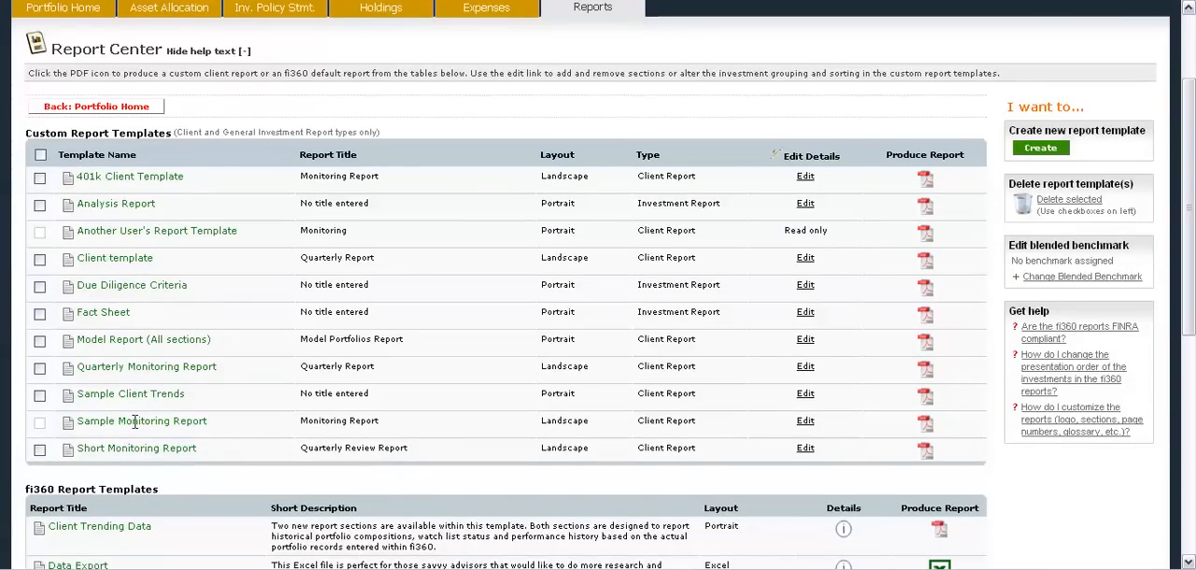
{"action": "left_click_drag", "start_coordinate": [219, 366], "coordinate": [60, 368]}
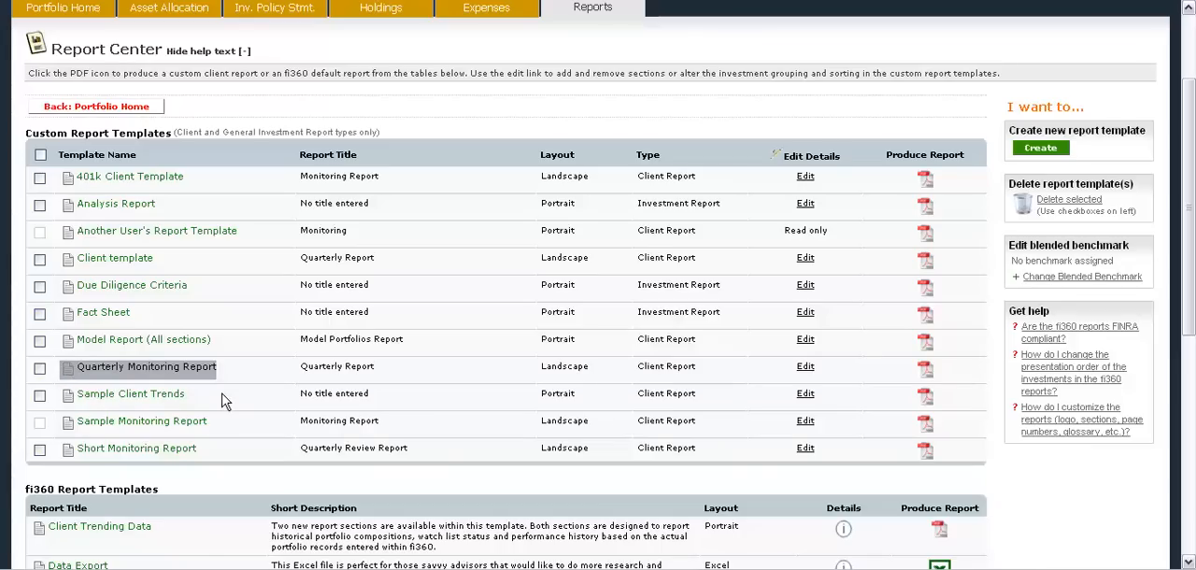
{"action": "left_click_drag", "start_coordinate": [697, 366], "coordinate": [665, 365]}
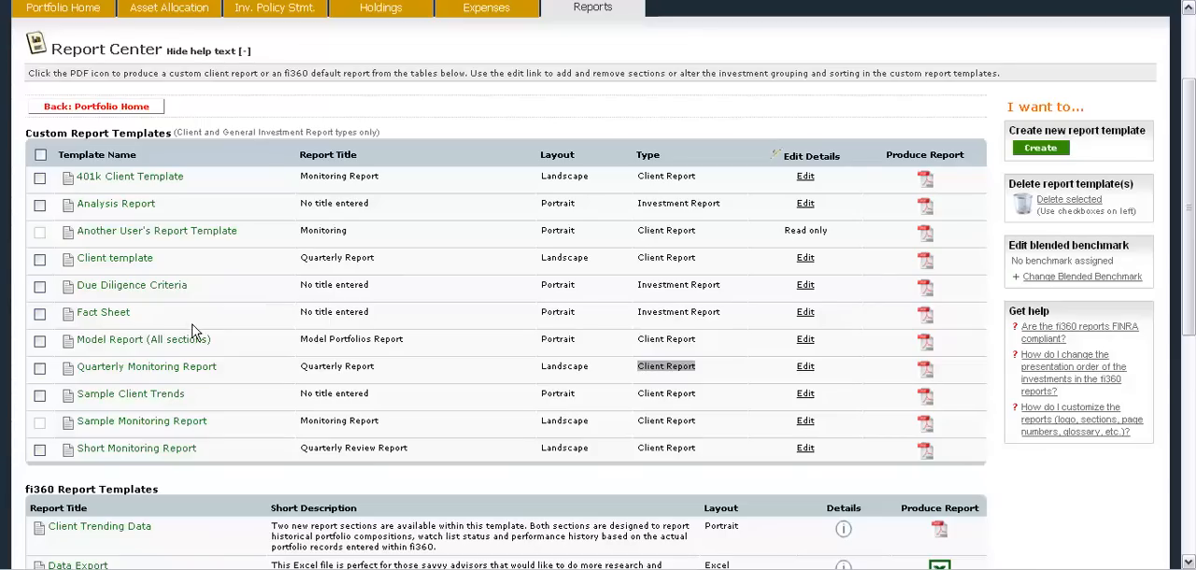
{"action": "left_click_drag", "start_coordinate": [152, 315], "coordinate": [102, 312]}
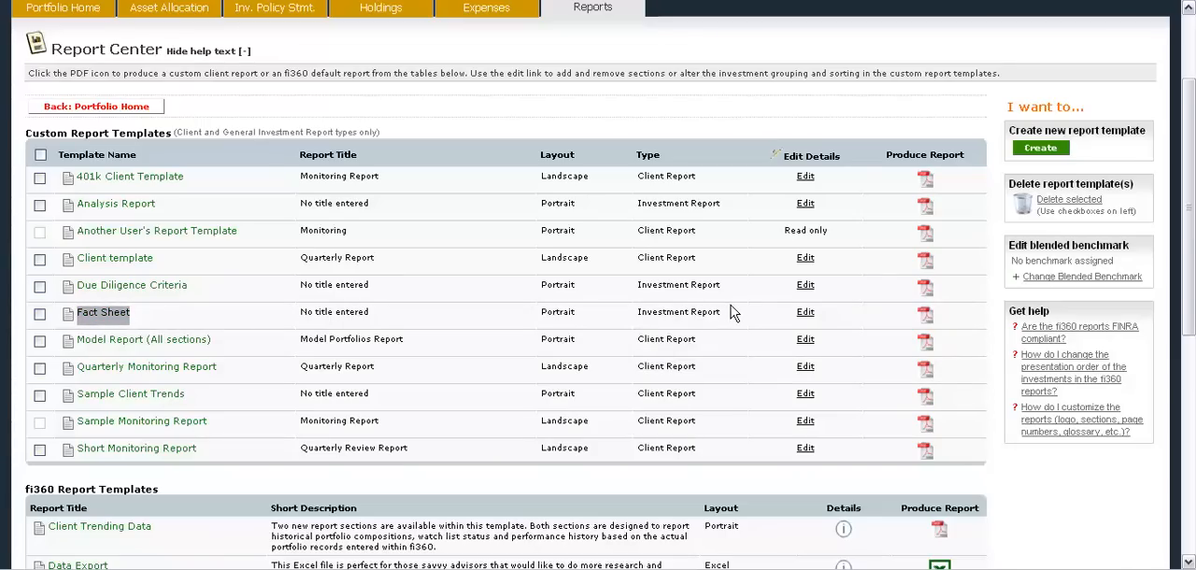
{"action": "left_click_drag", "start_coordinate": [729, 315], "coordinate": [681, 304]}
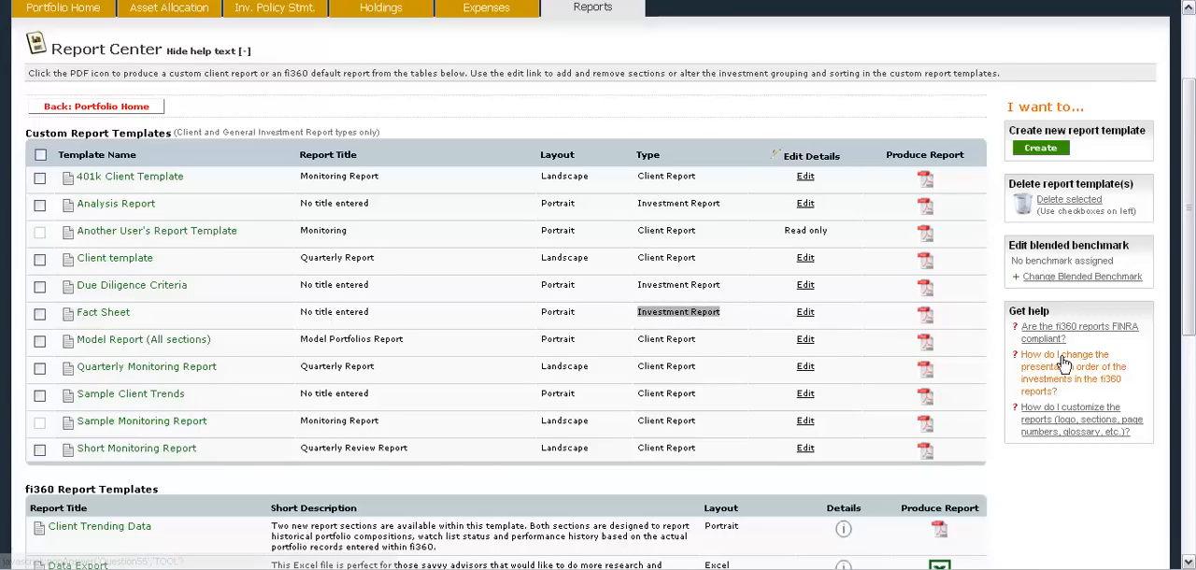
{"action": "scroll", "coordinate": [1181, 213], "scroll_direction": "up", "scroll_amount": 3}
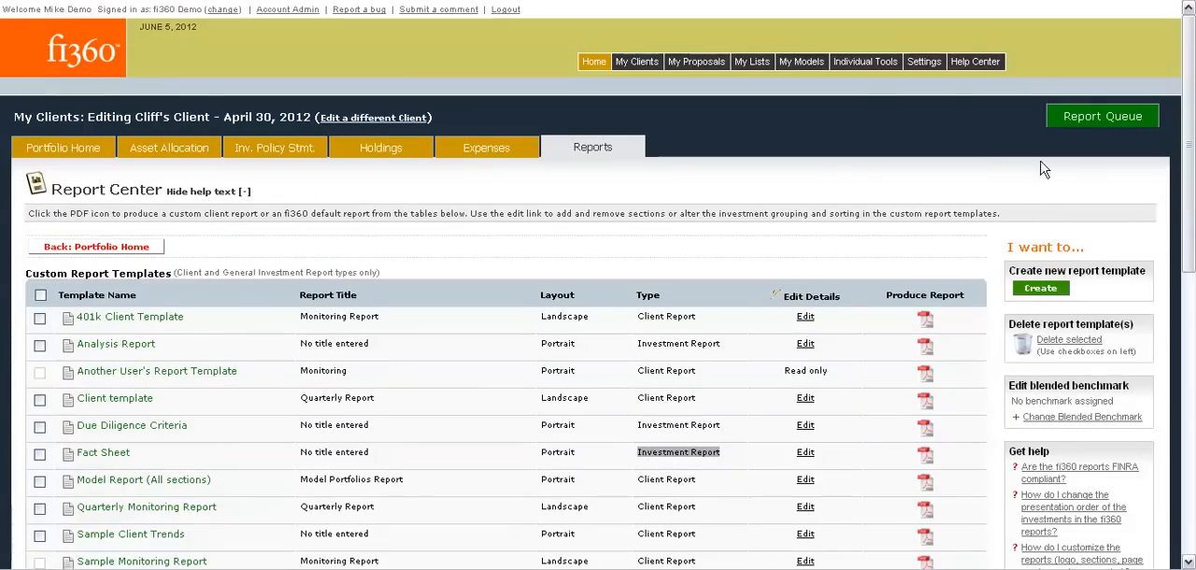
Search the Analyzer for funds in the 1492 Capital Management, LLC fund family and view the results.
{"action": "mouse_move", "coordinate": [853, 62]}
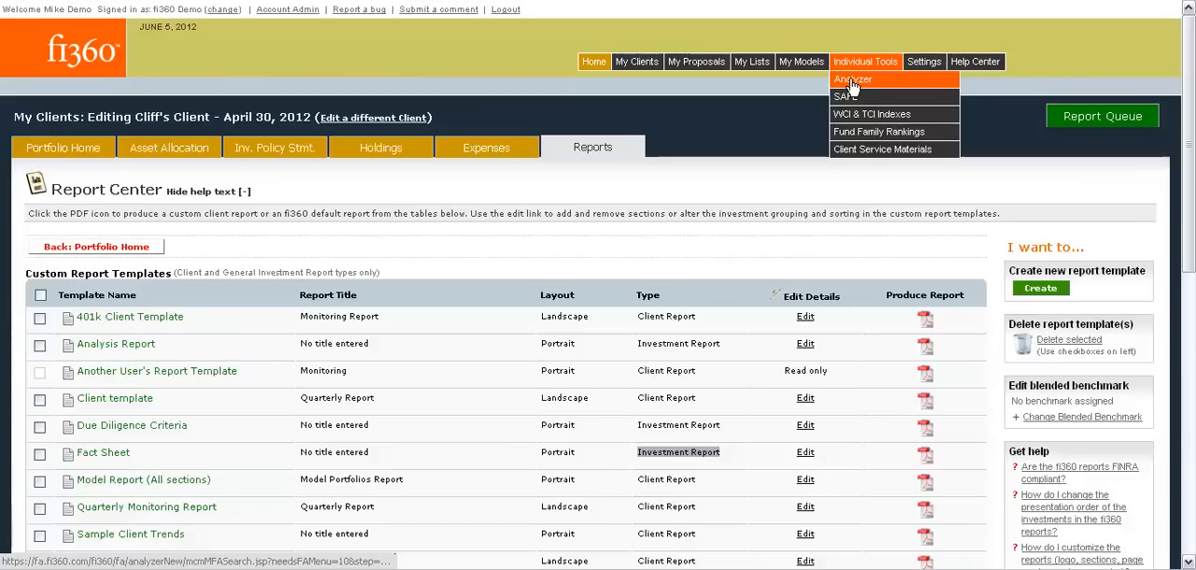
{"action": "left_click", "coordinate": [943, 83]}
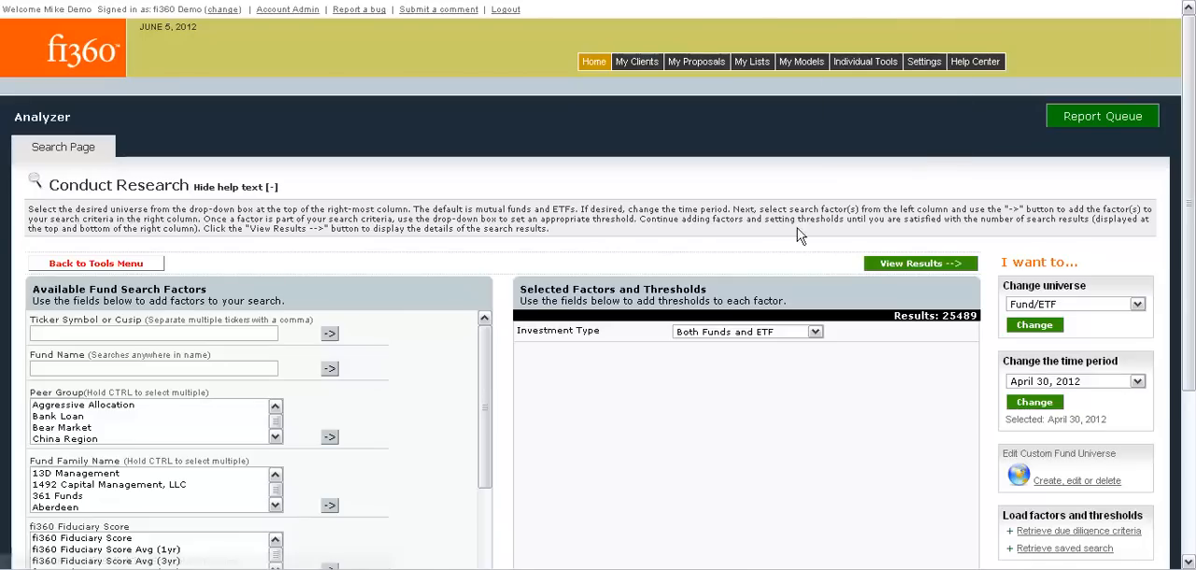
{"action": "left_click", "coordinate": [118, 485]}
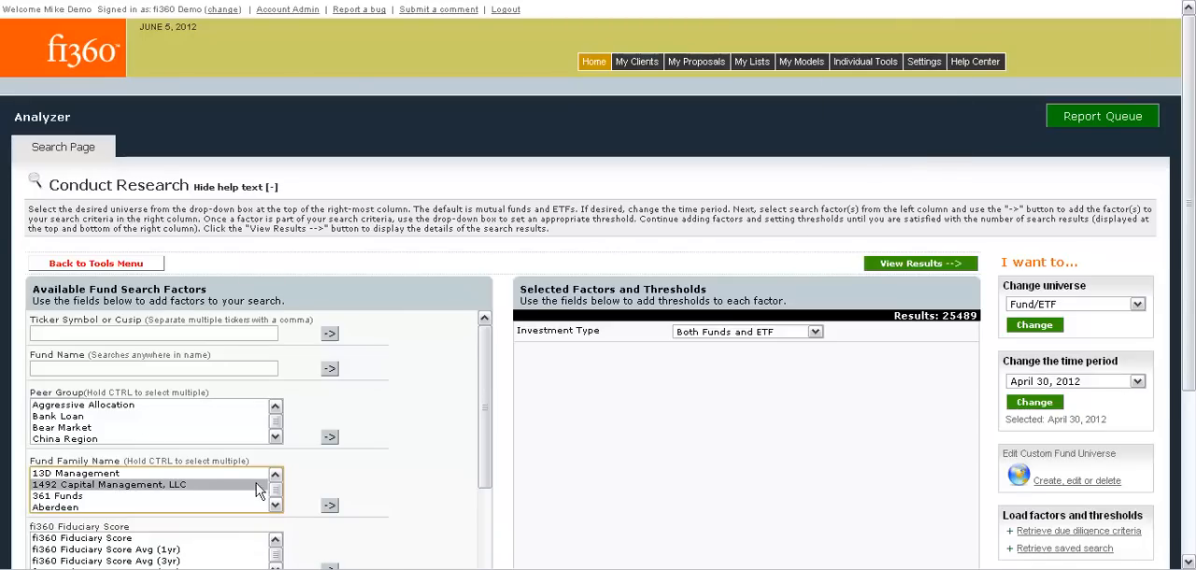
{"action": "left_click", "coordinate": [332, 506]}
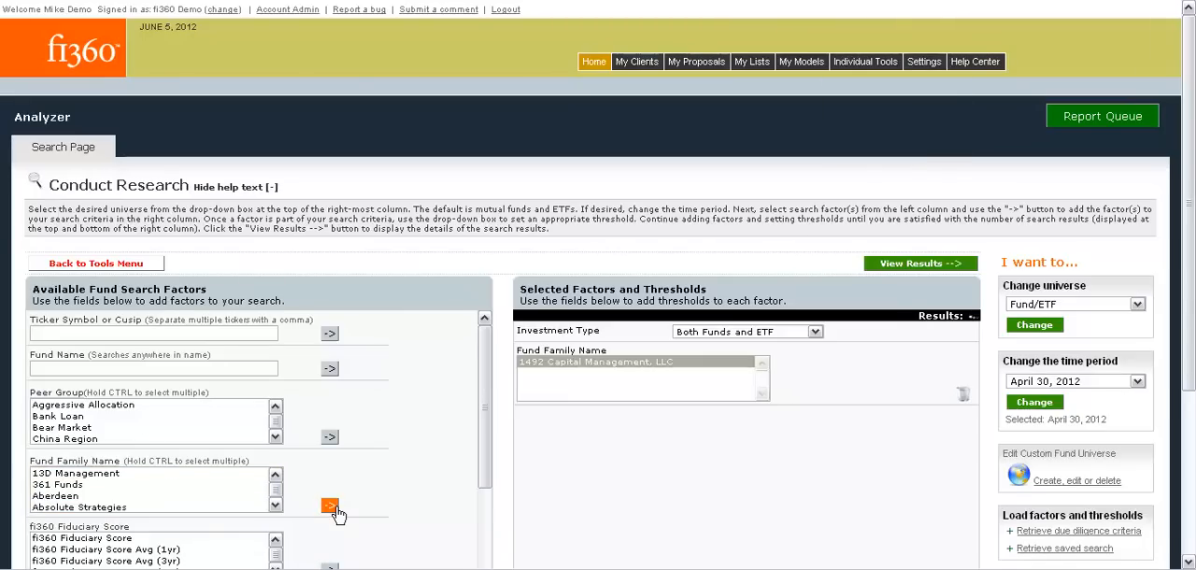
{"action": "left_click", "coordinate": [876, 268]}
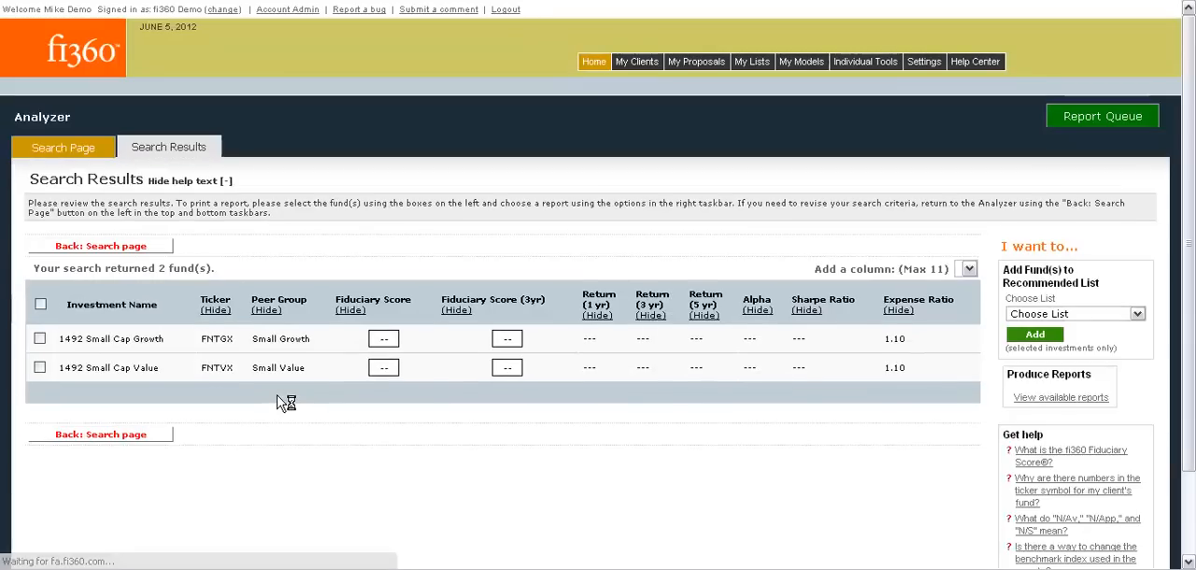
Show the reports available for the search results and locate the Fact Sheet custom template among them.
{"action": "scroll", "coordinate": [280, 403], "scroll_direction": "down", "scroll_amount": 2}
{"action": "scroll", "coordinate": [280, 403], "scroll_direction": "down", "scroll_amount": 1}
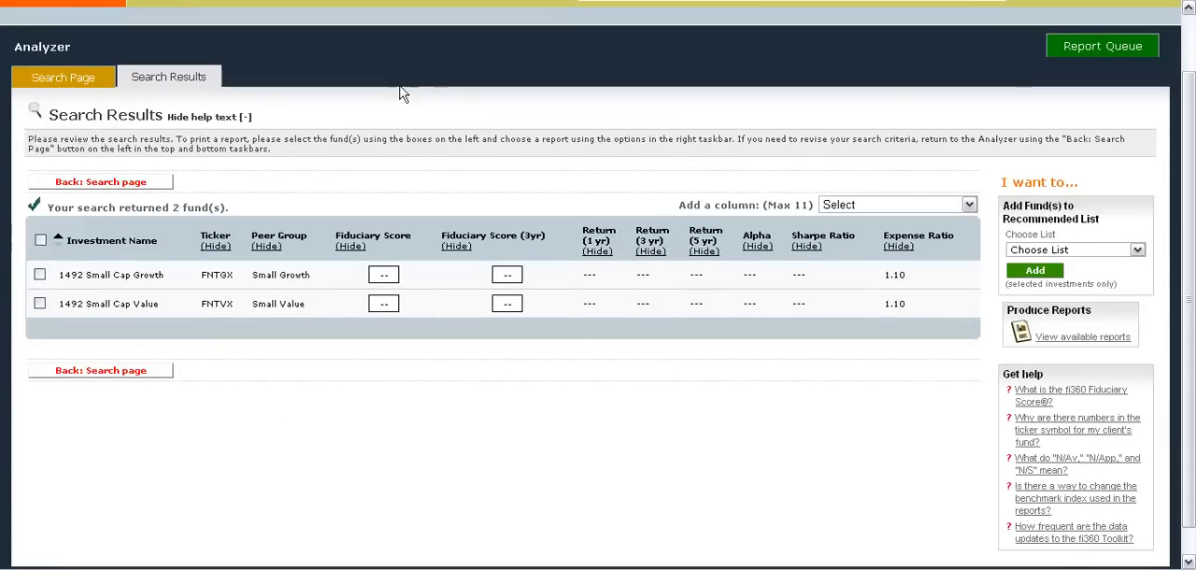
{"action": "left_click", "coordinate": [1056, 339]}
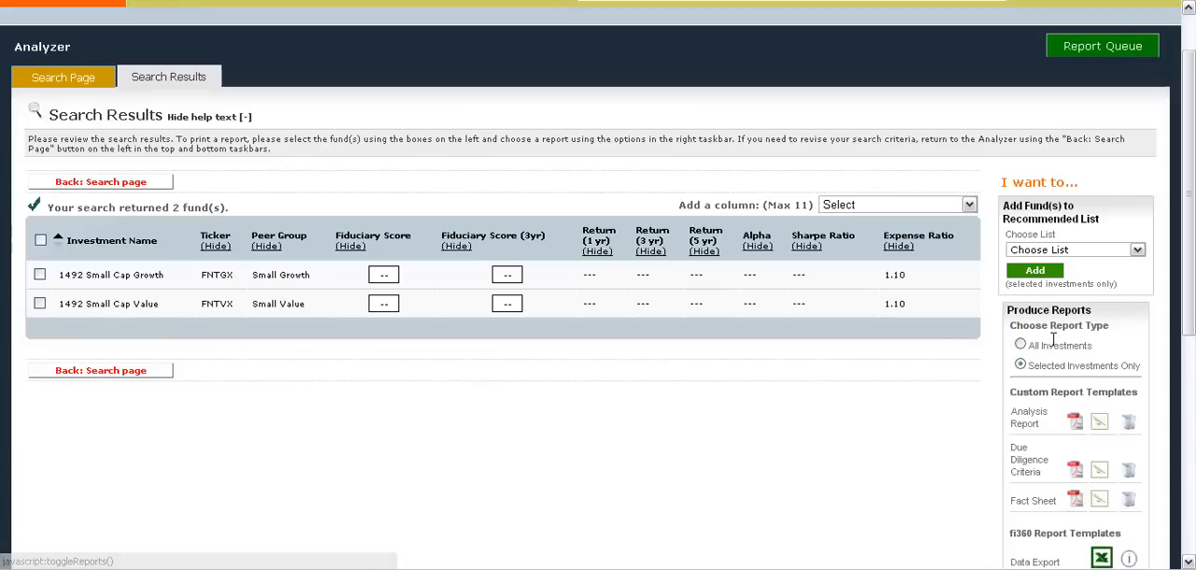
{"action": "left_click_drag", "start_coordinate": [1192, 203], "coordinate": [1192, 299]}
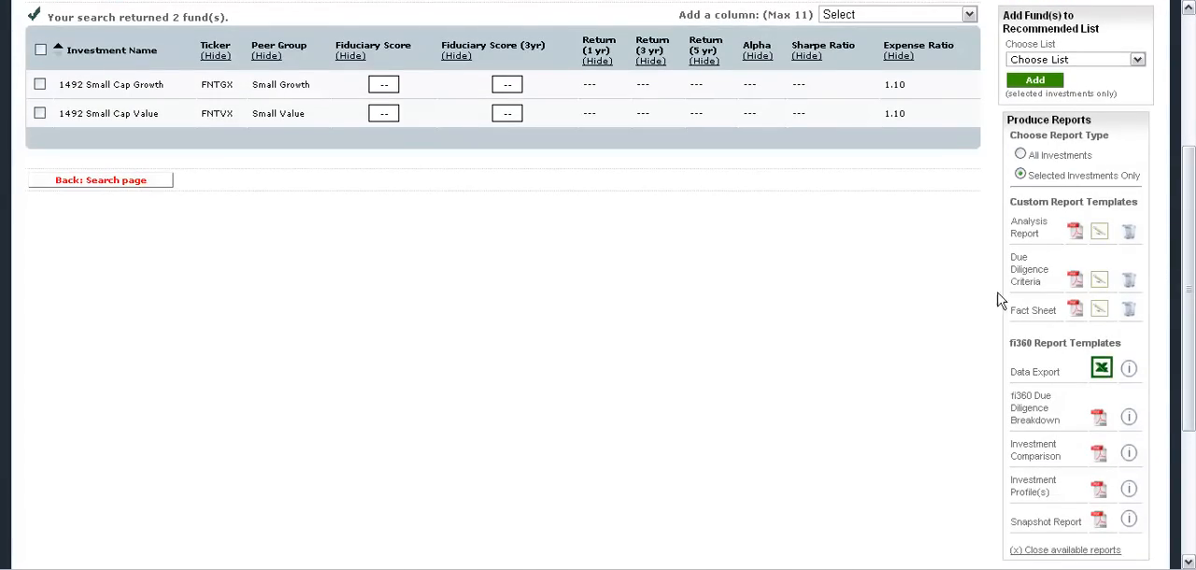
{"action": "left_click_drag", "start_coordinate": [1009, 310], "coordinate": [1062, 311]}
{"action": "left_click", "coordinate": [1052, 309]}
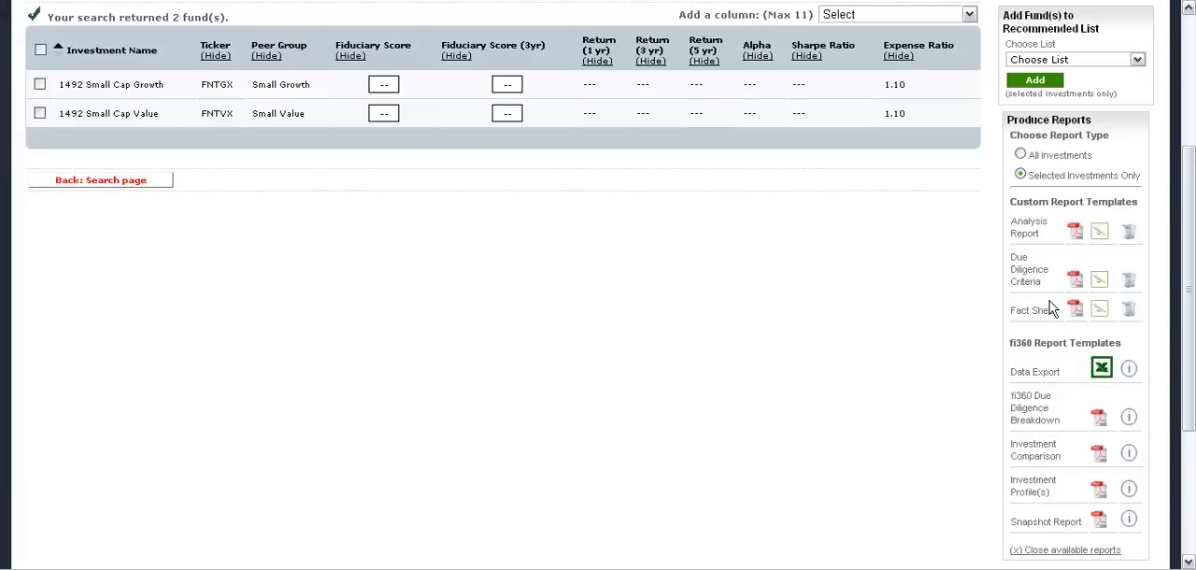